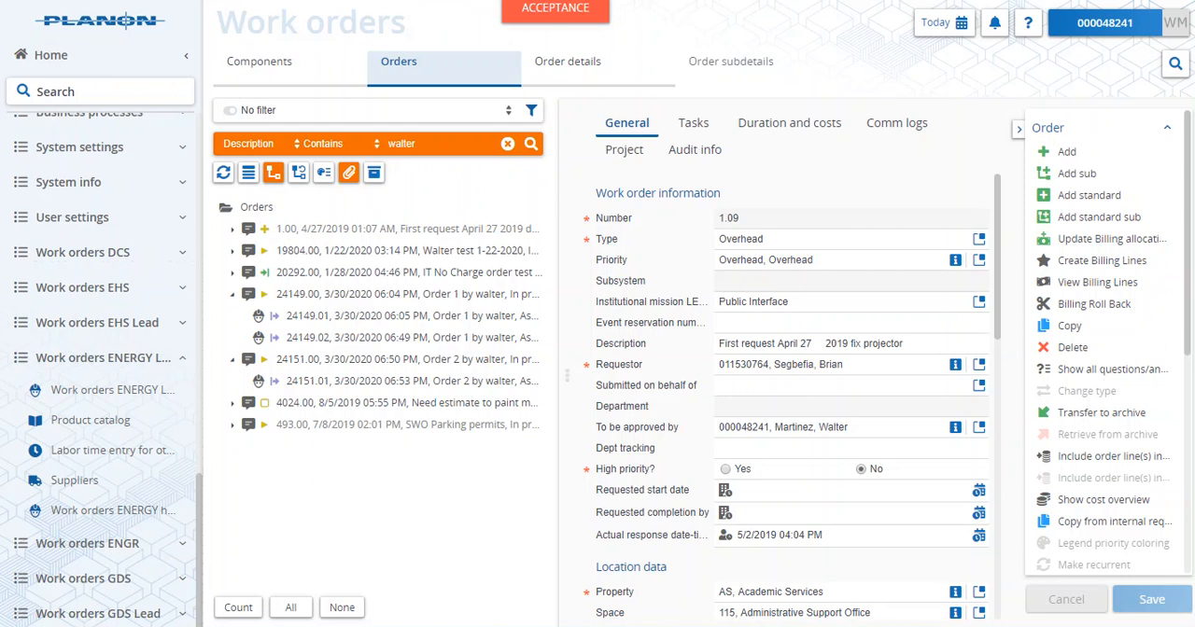
- Check the sub-orders of the two work orders dated 3/30/2020 and copy the number of the 06:53 PM sub-order
click(369, 323)
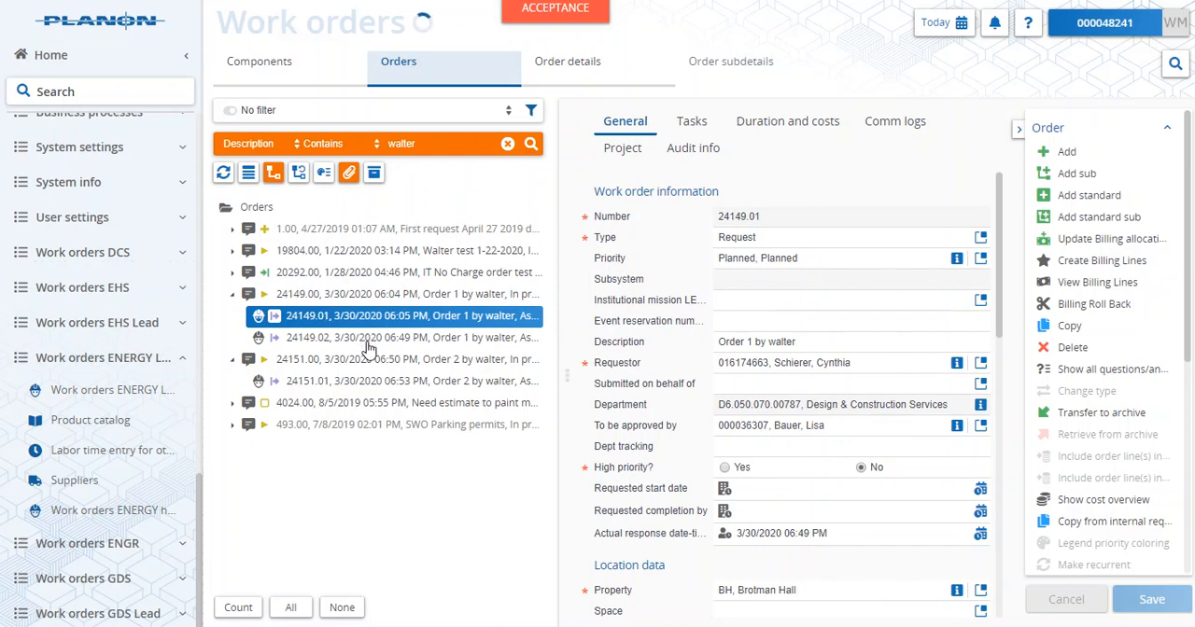
click(367, 342)
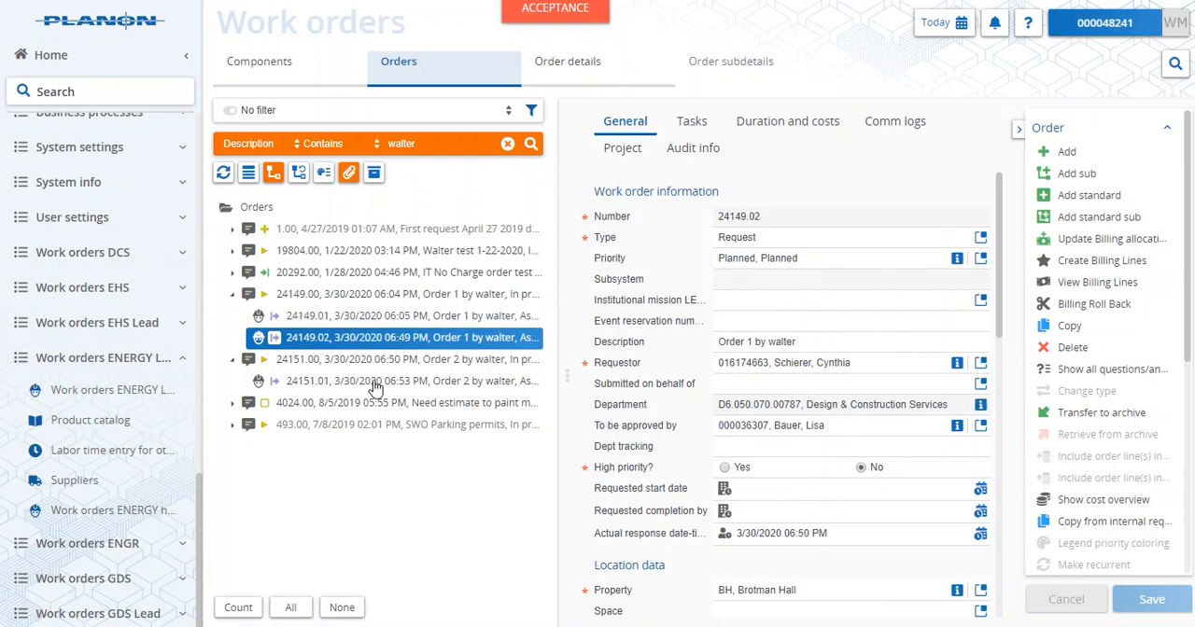
click(374, 383)
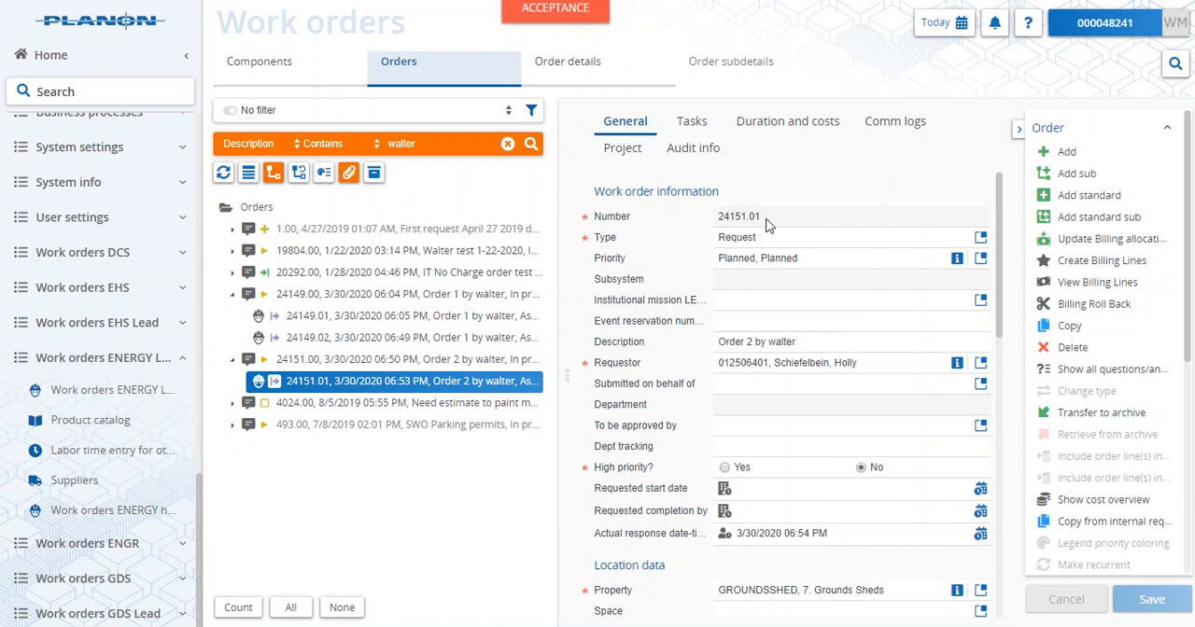
drag(766, 222, 715, 222)
right_click(730, 222)
click(756, 232)
- In the product catalog, add a new product for Built Rite Fence Company with the code 24151_24149
click(104, 422)
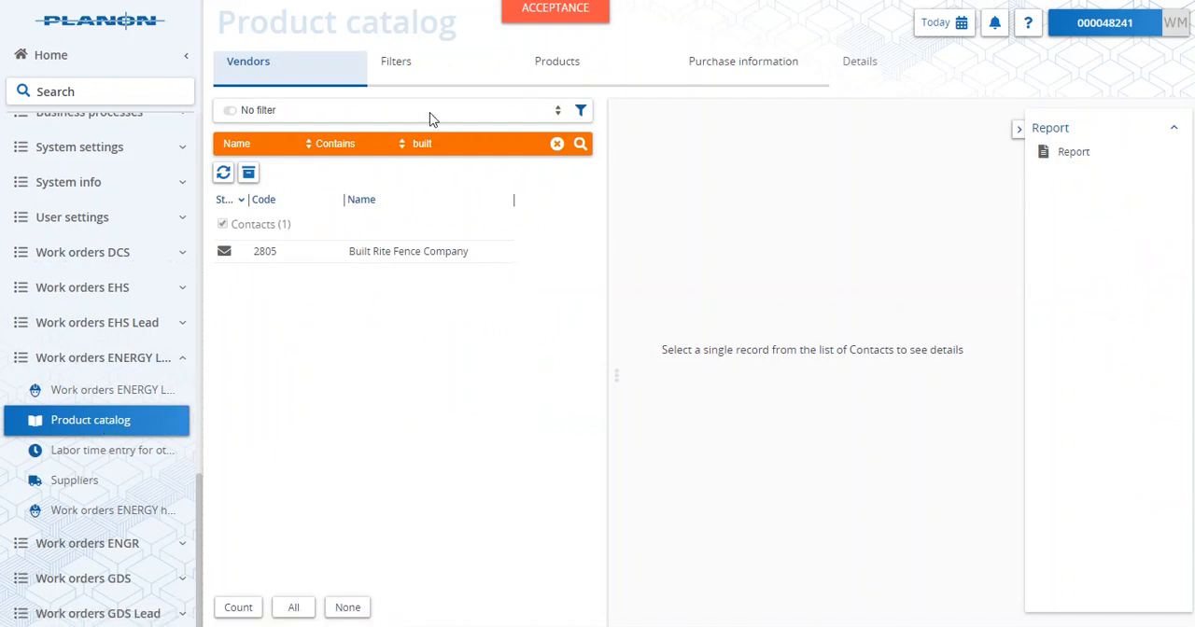
click(568, 72)
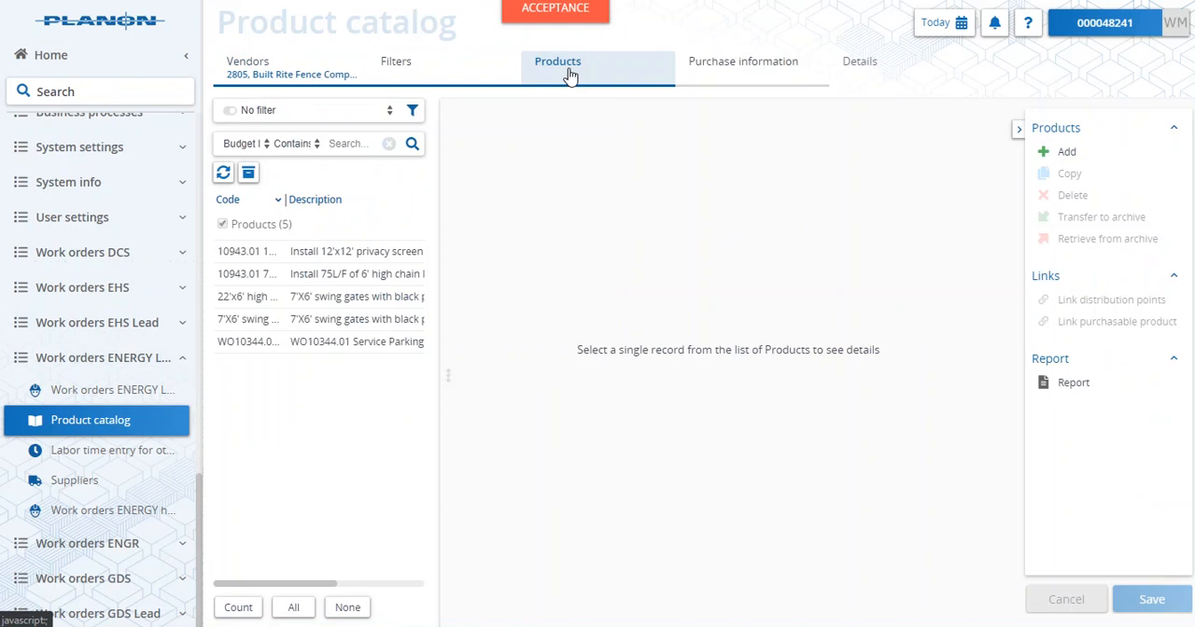
click(1060, 152)
click(667, 197)
right_click(666, 198)
click(706, 323)
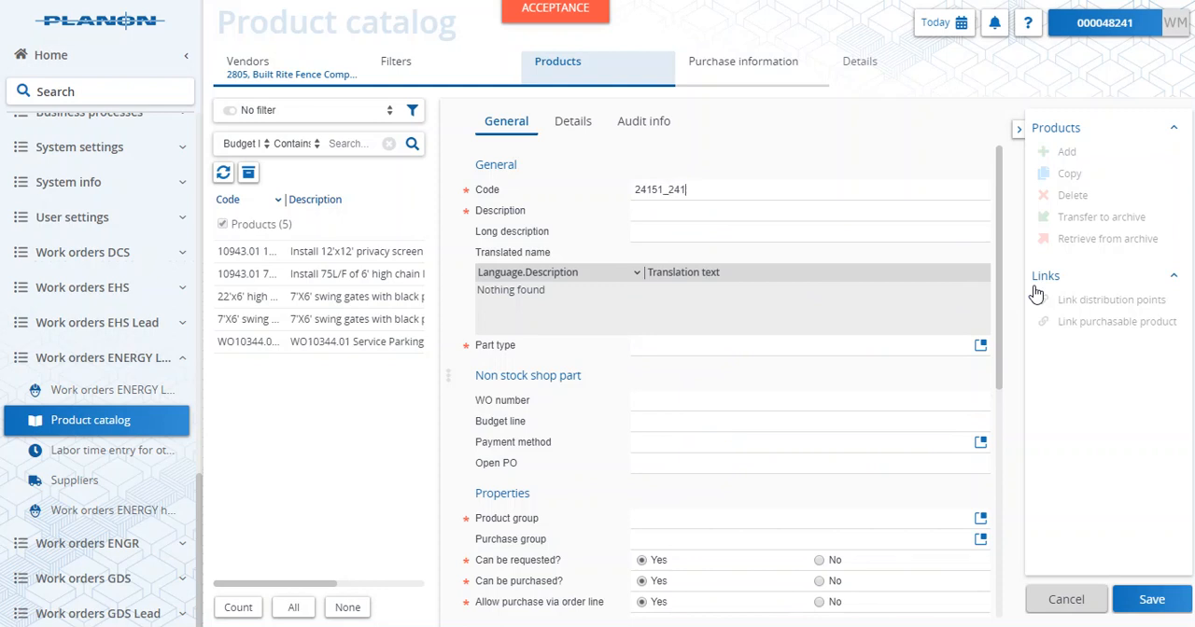
- Describe the new product as "Walter gadgets" and set its part type to Non-stock
click(827, 211)
text(Wal)
scroll(791, 346, down, 3)
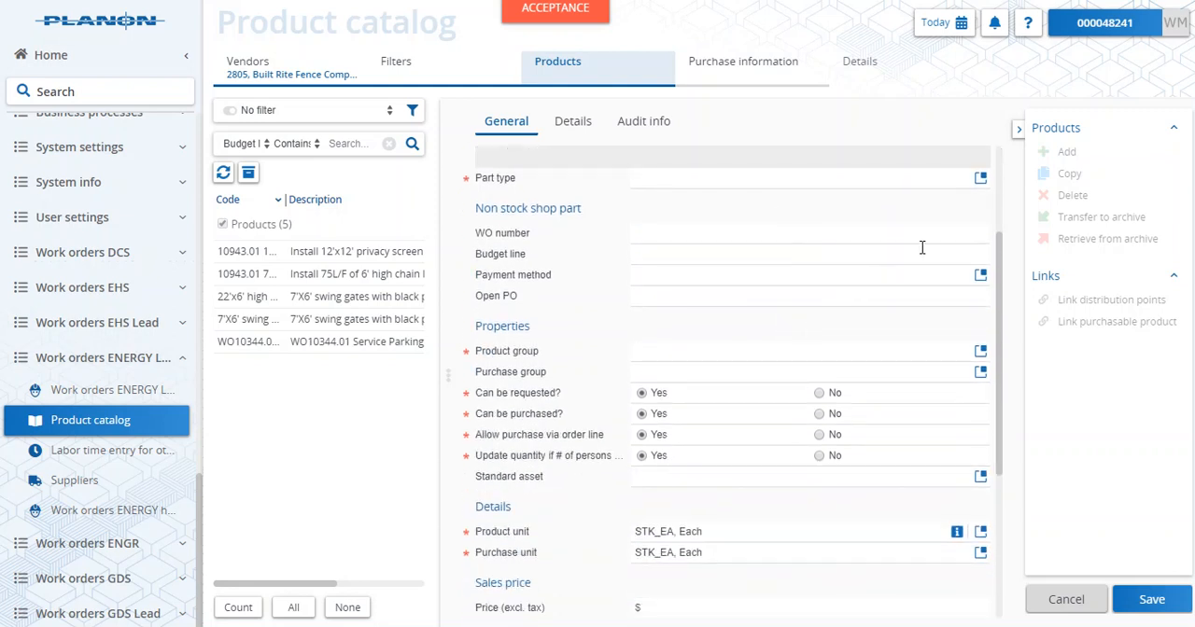
click(981, 177)
click(374, 280)
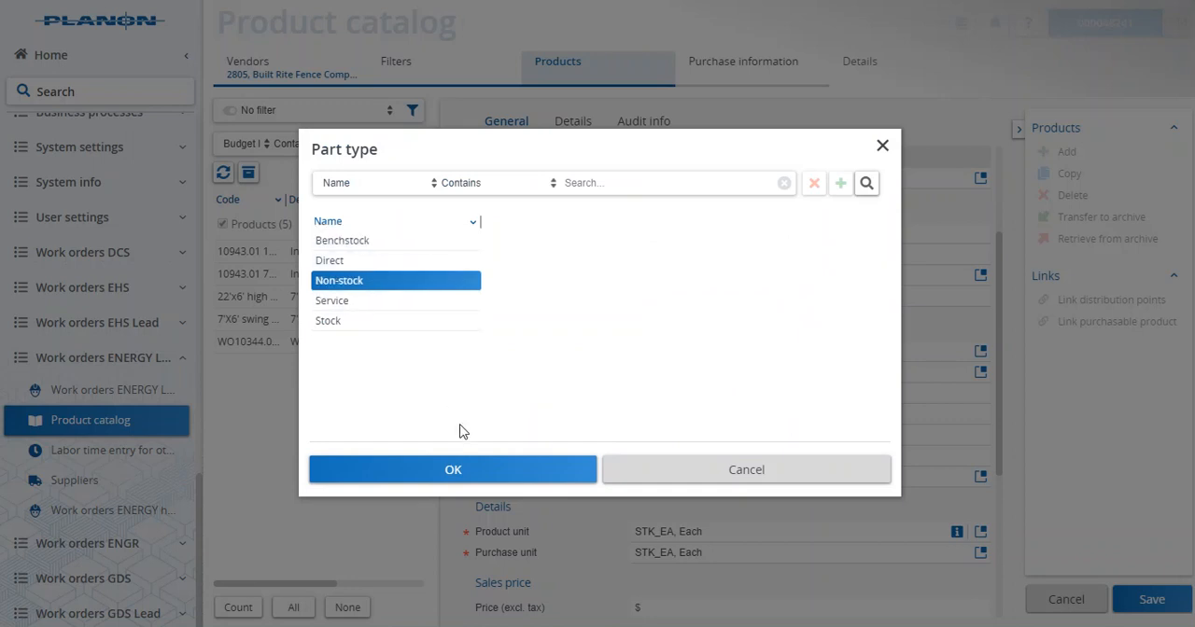
click(462, 472)
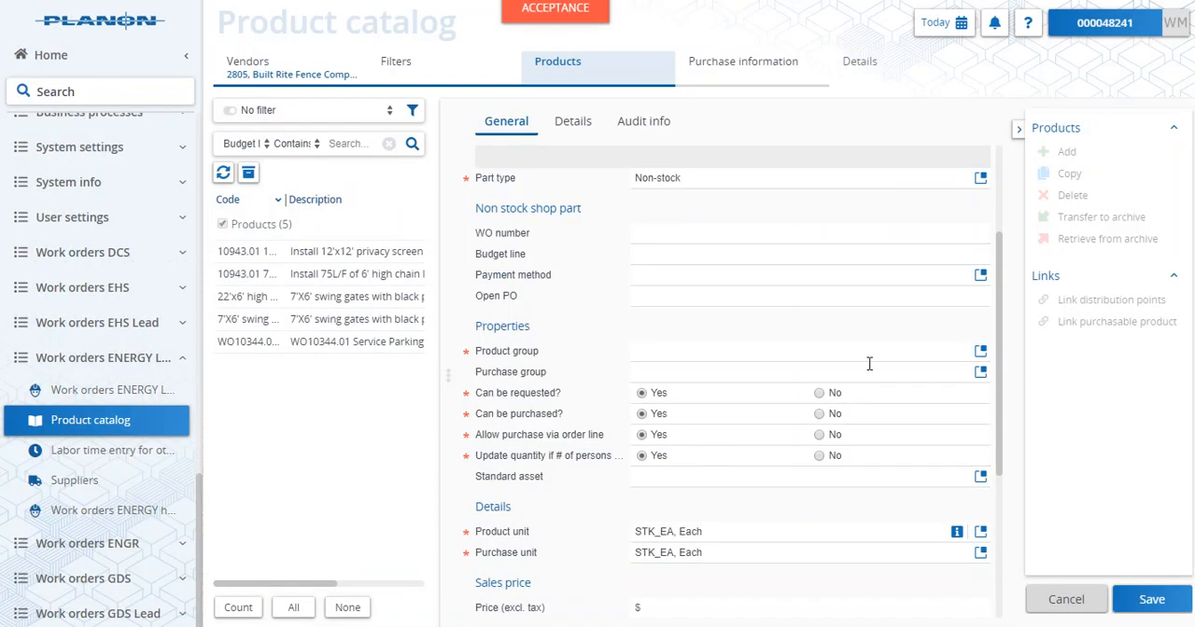
- Set the product's budget line to IT-11 and its payment method to New PO request
click(734, 233)
click(658, 256)
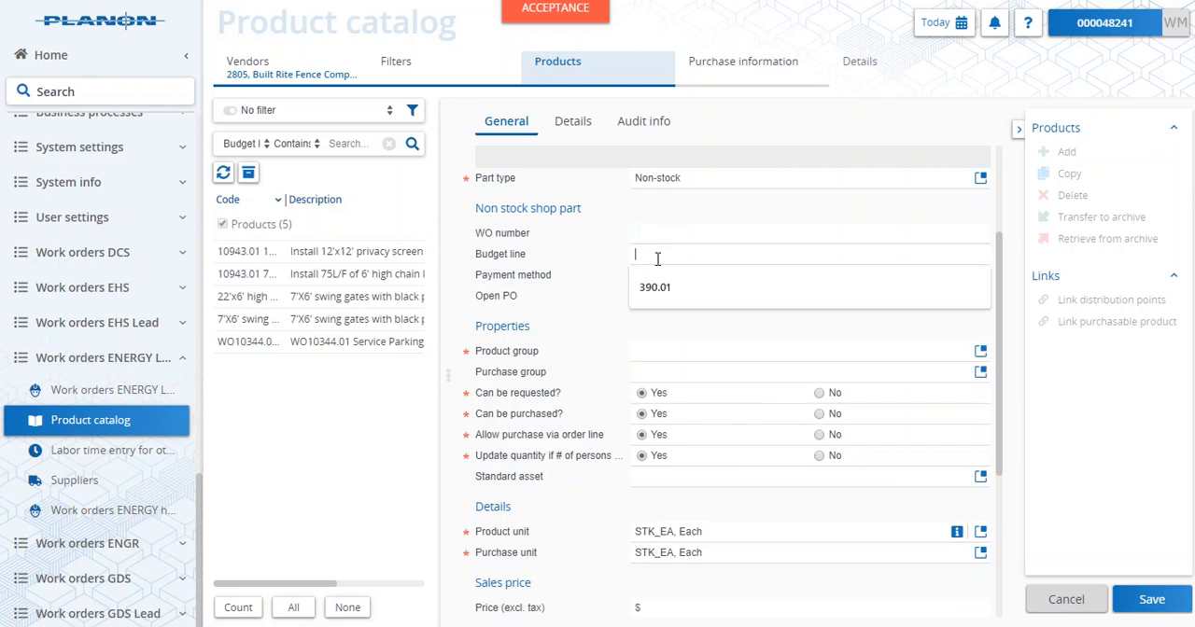
text(IT-1)
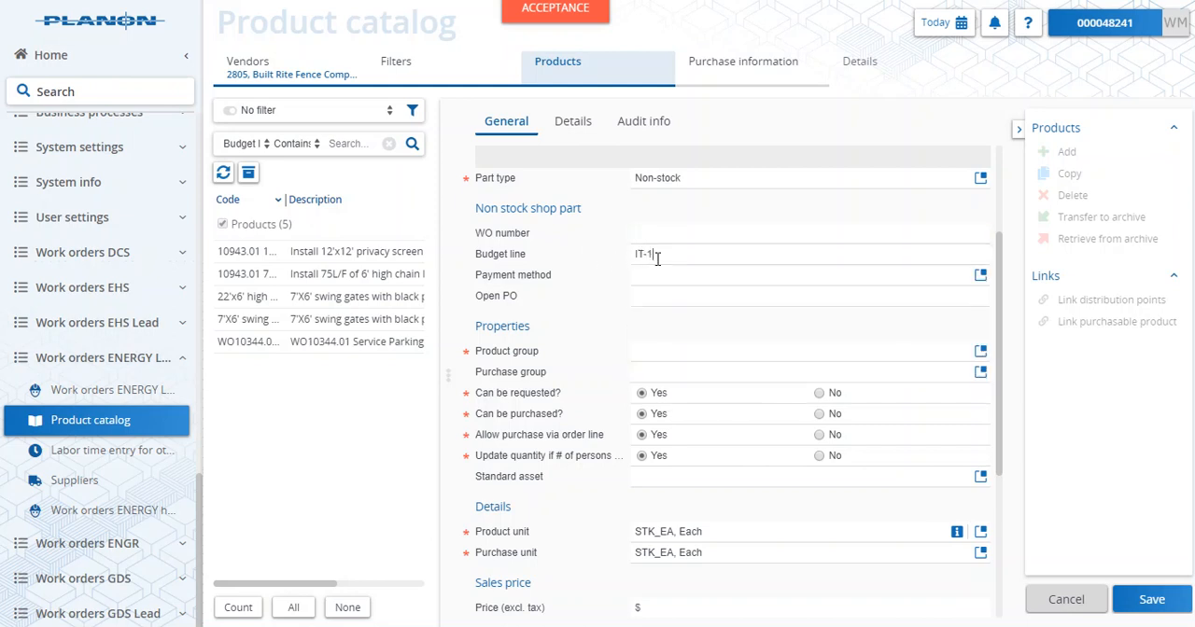
text(1)
click(981, 275)
click(414, 282)
click(487, 470)
- Search the product groups for "elec" and assign group 4001.04.08.02, Electronic, to the product
click(982, 352)
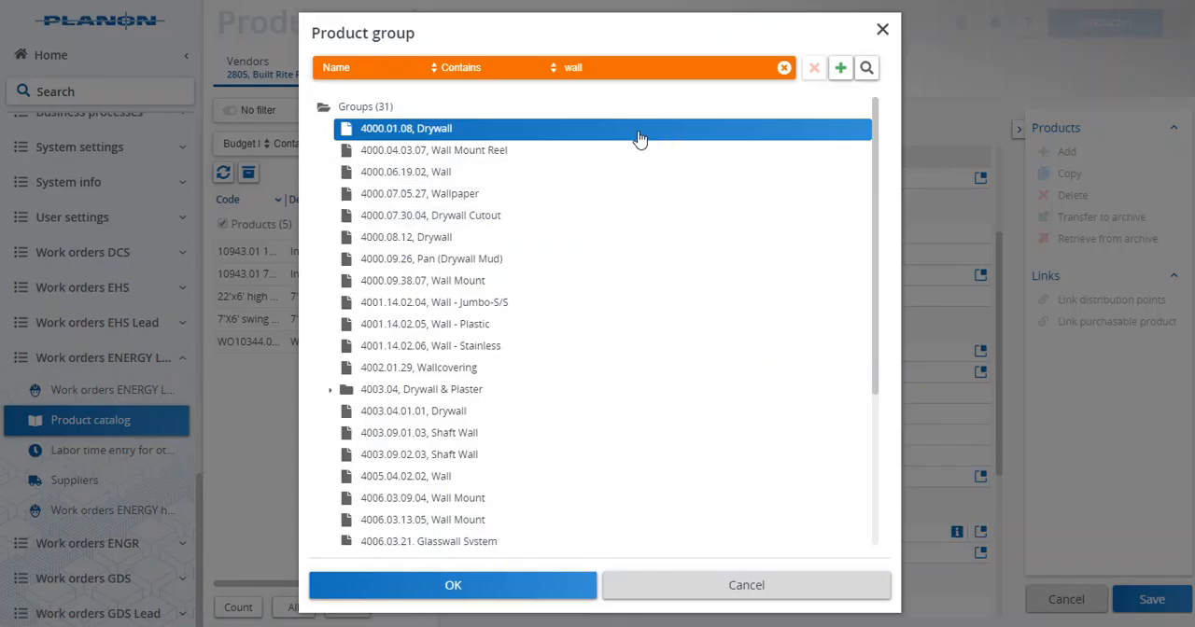
drag(605, 68, 525, 67)
text(elec)
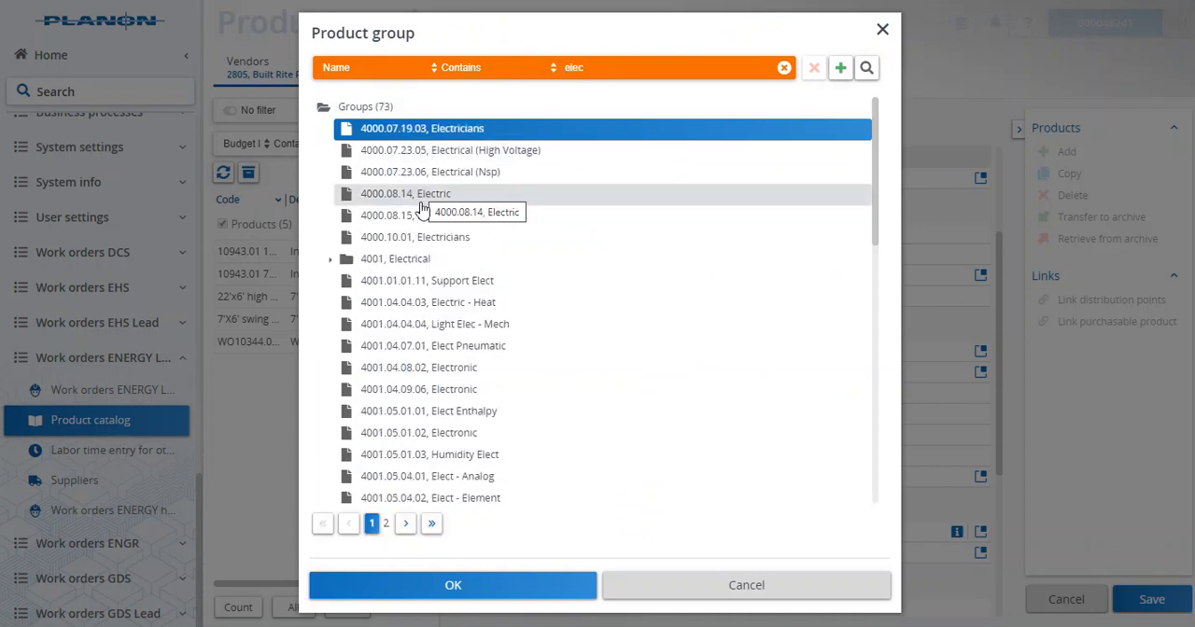
click(414, 372)
click(513, 590)
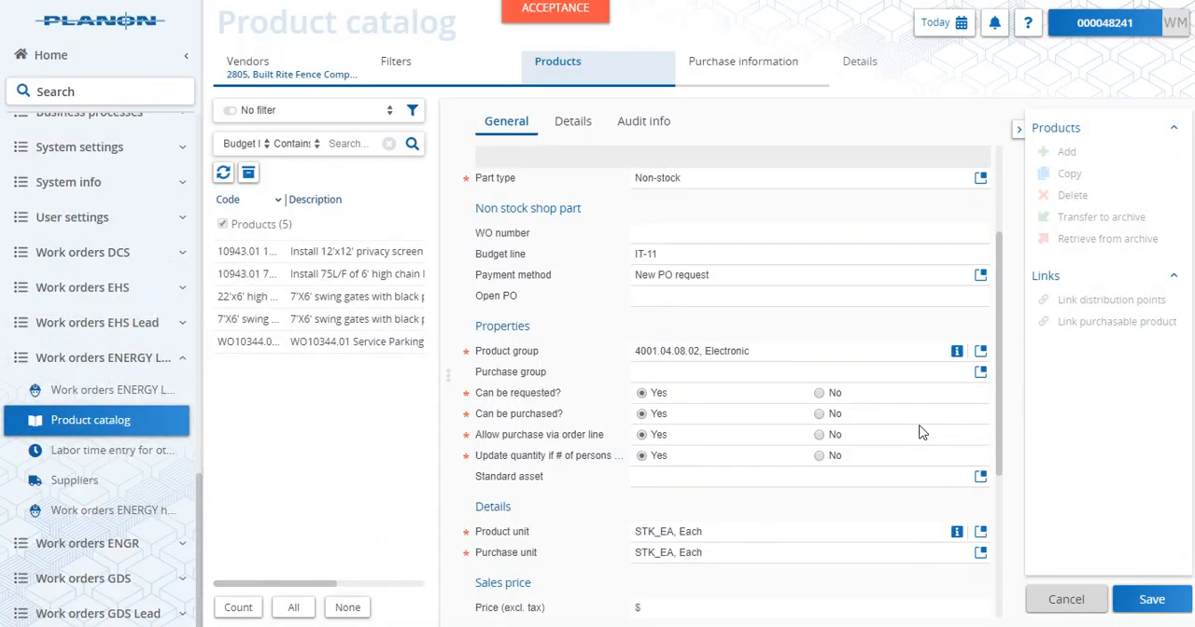
- Enter a sales price of $1,200 excluding tax for the product and save it
scroll(688, 476, down, 2)
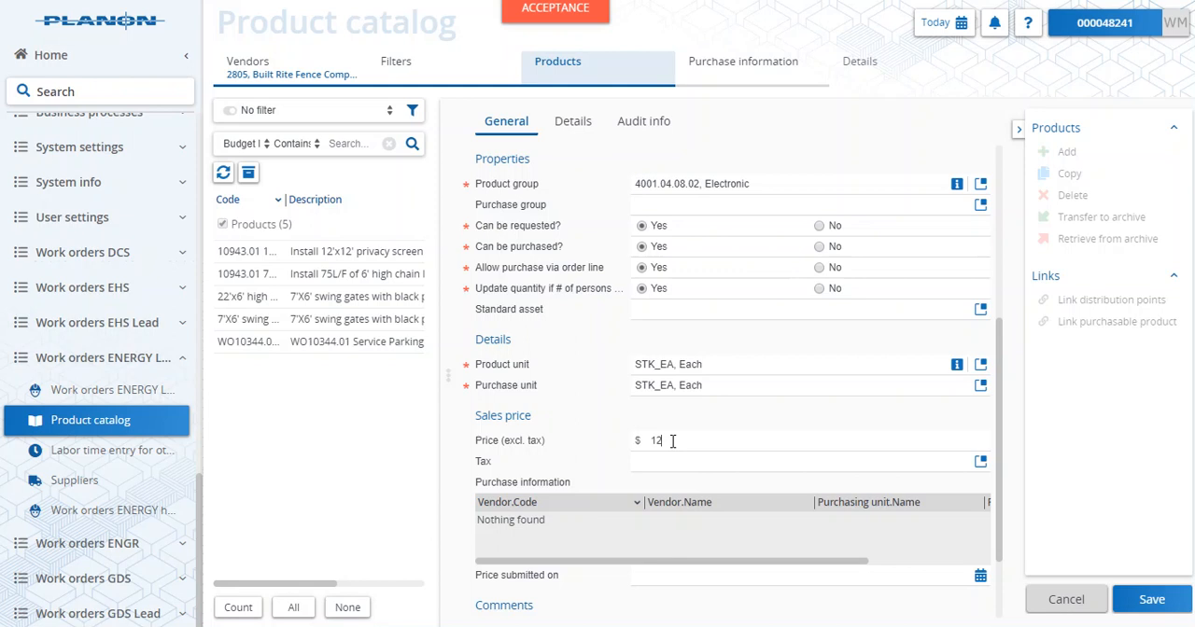
text(00)
scroll(833, 449, down, 1)
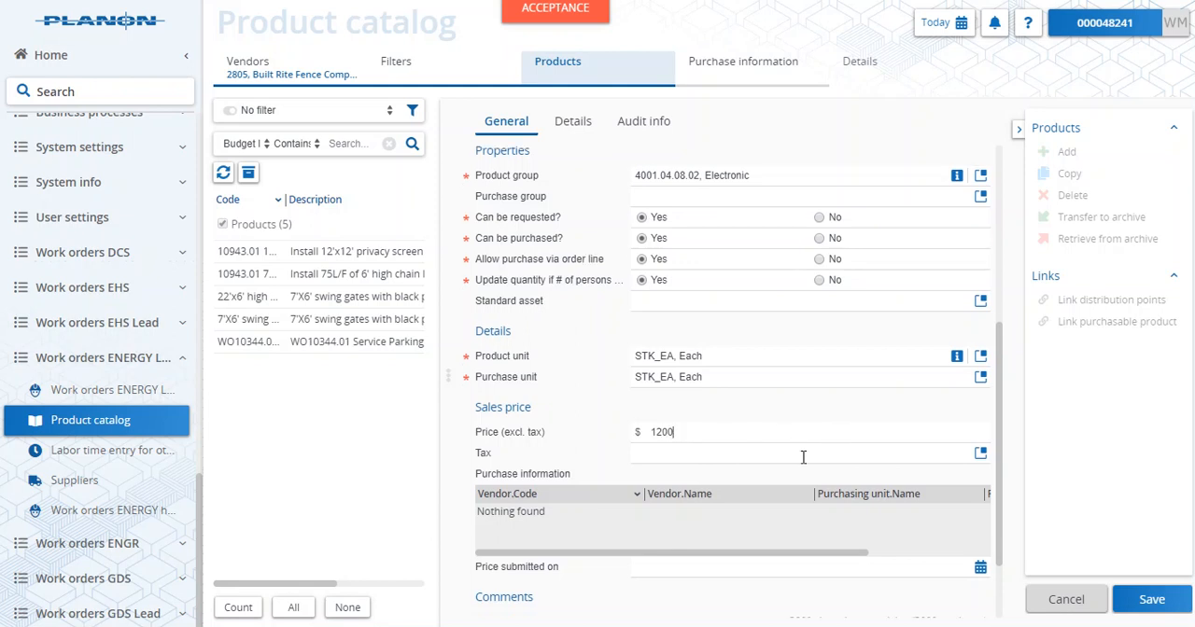
scroll(803, 461, down, 1)
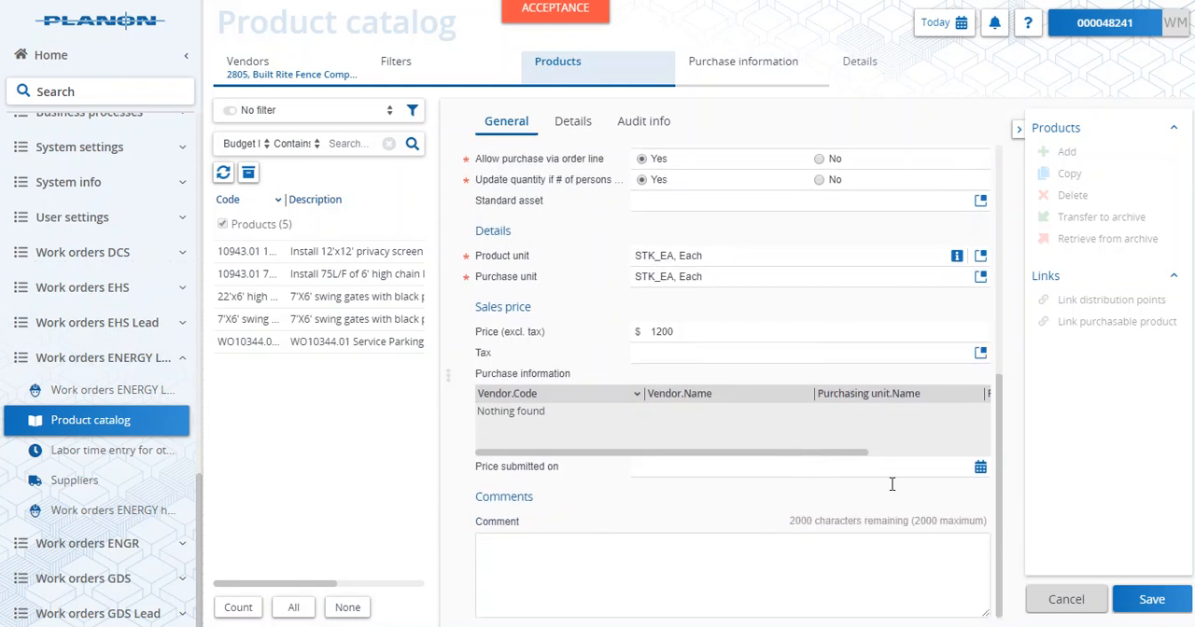
click(1153, 600)
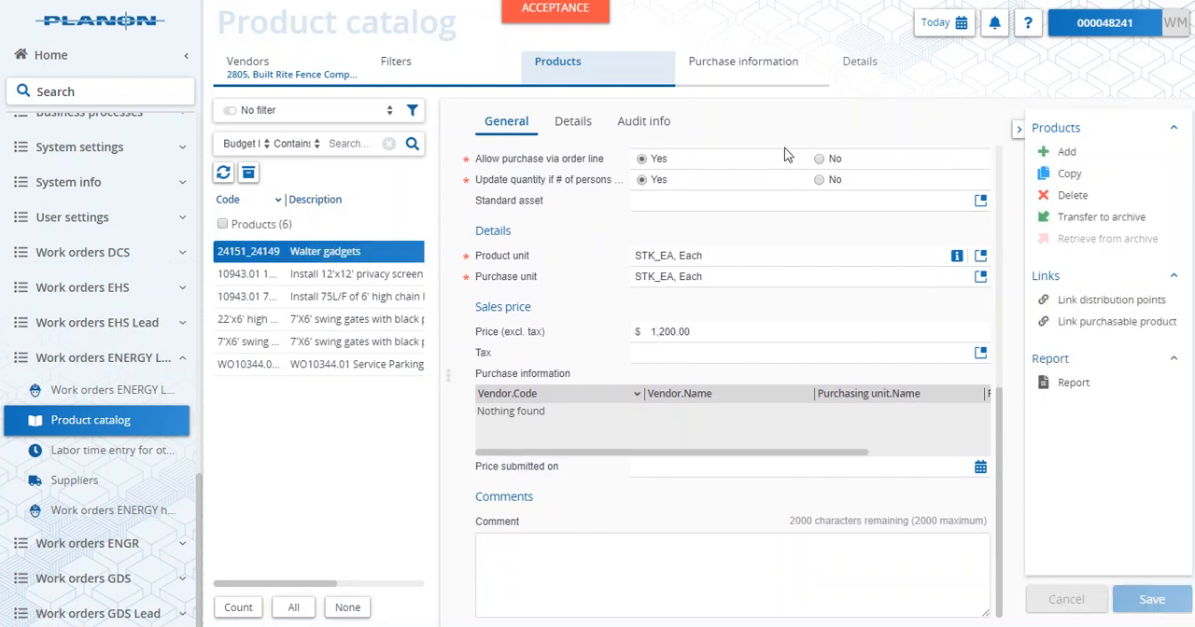
- Add a purchase item to the saved product with 0086, Action Team Medical, as the vendor
mouse_move(779, 66)
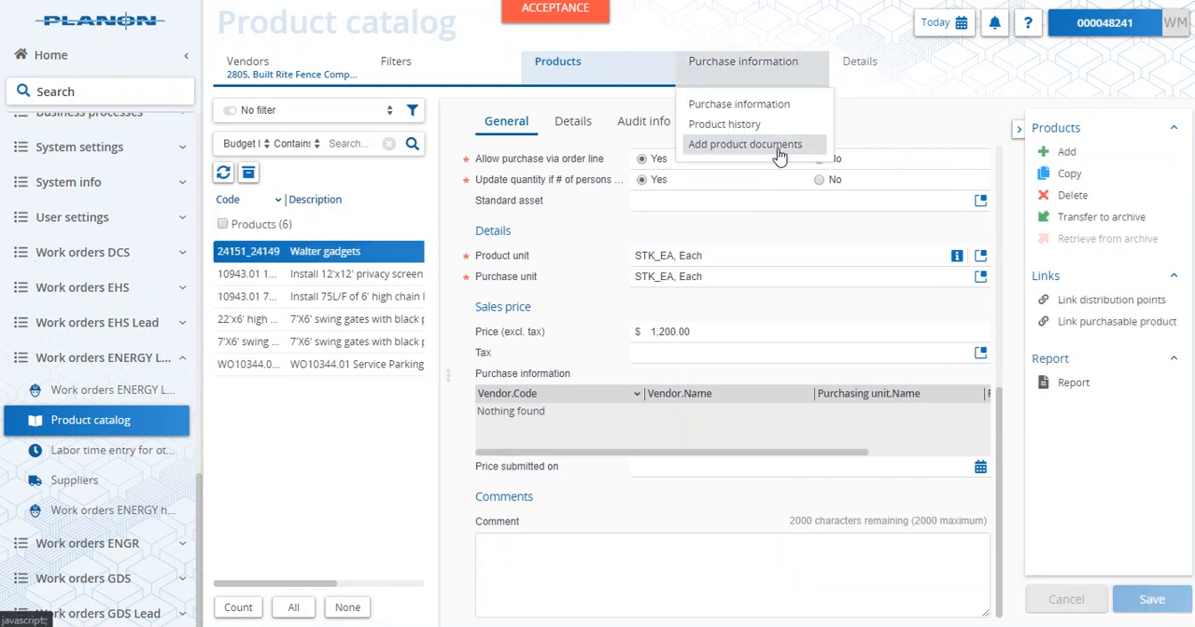
click(744, 79)
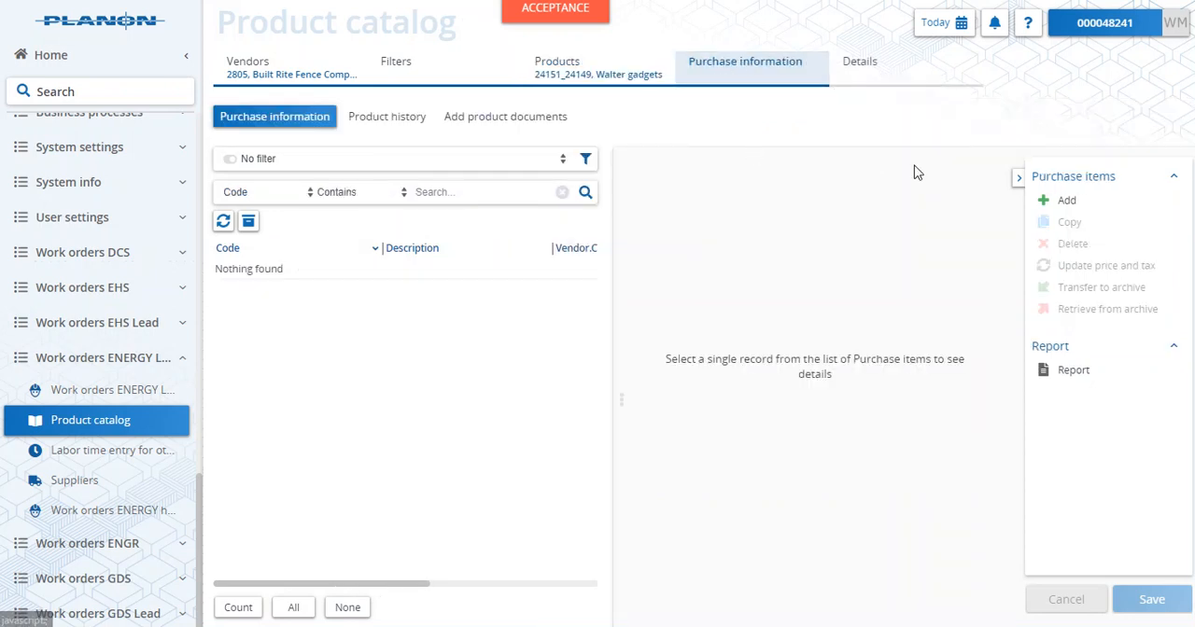
click(1068, 202)
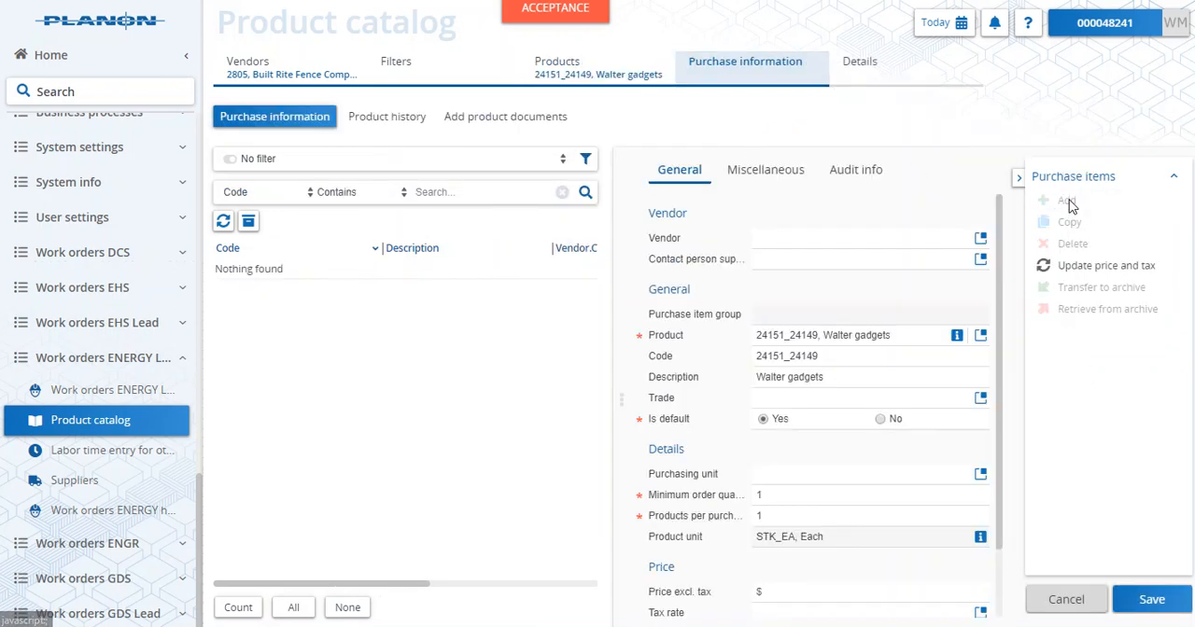
click(981, 239)
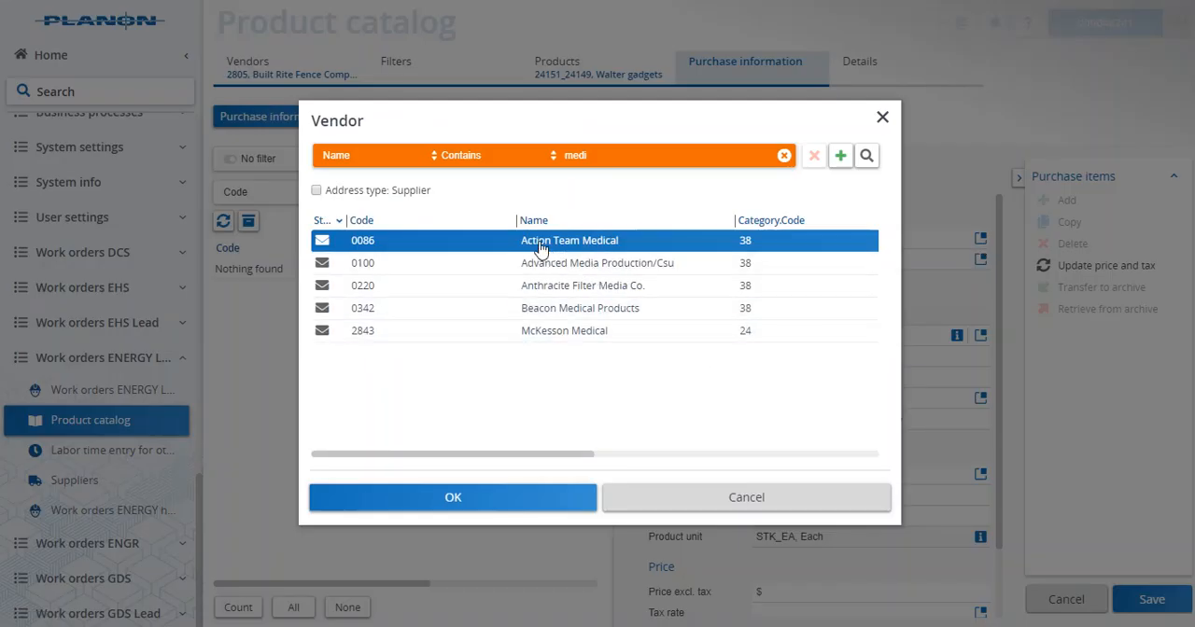
click(493, 487)
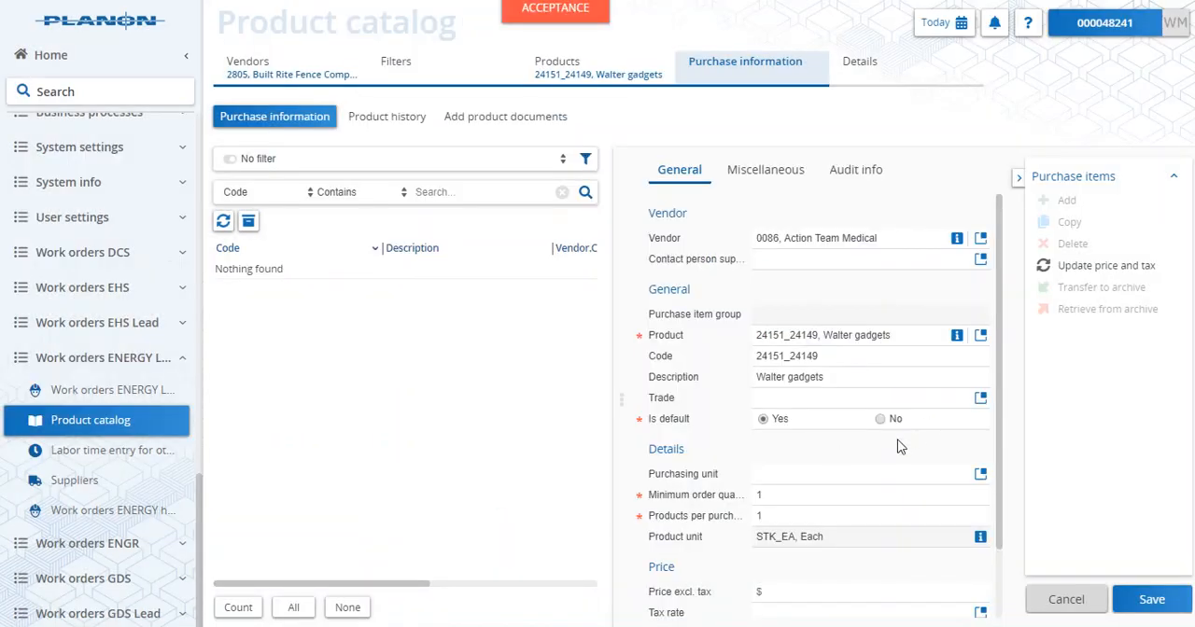
- Set the purchase item's purchasing unit to STK_EA, Each
scroll(846, 501, down, 1)
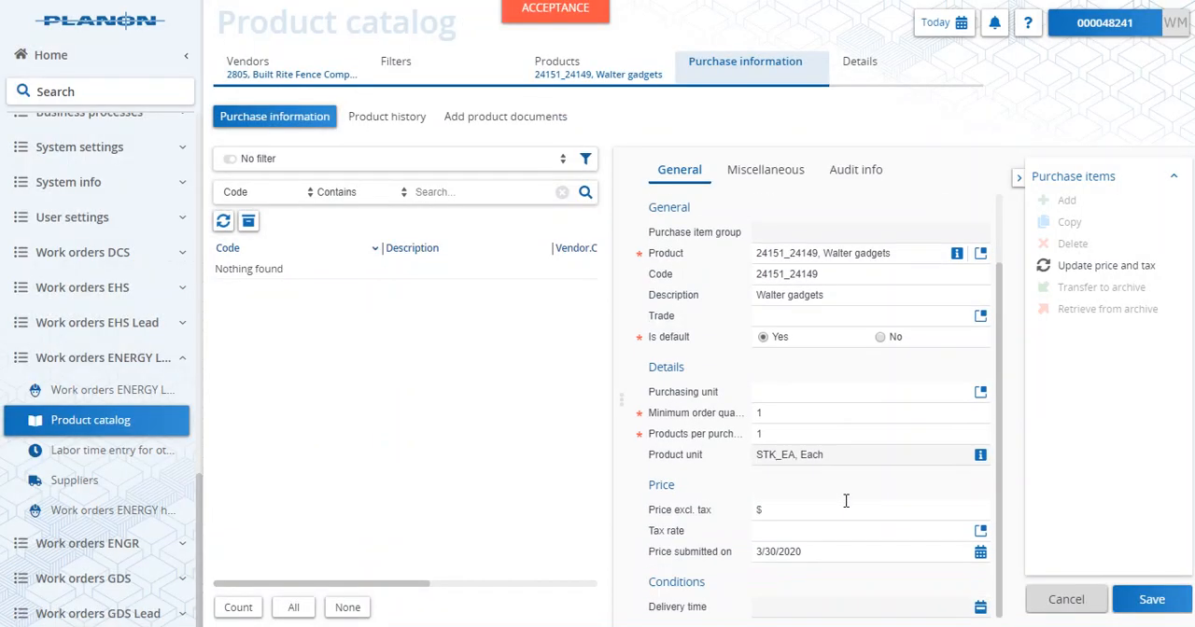
click(981, 398)
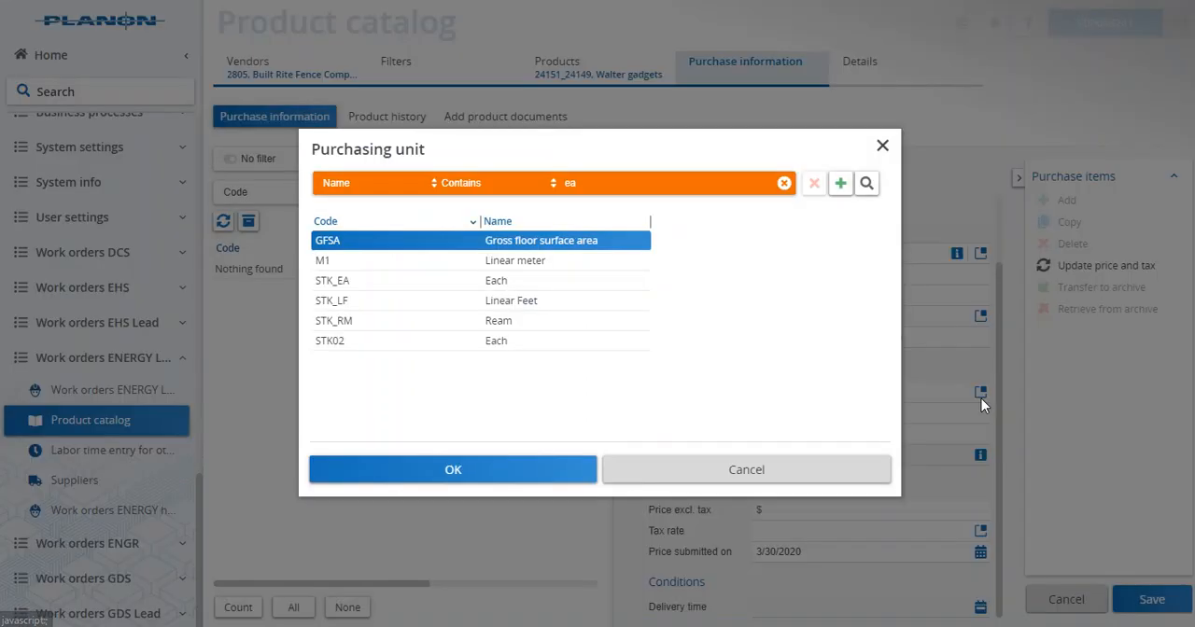
click(504, 286)
click(519, 471)
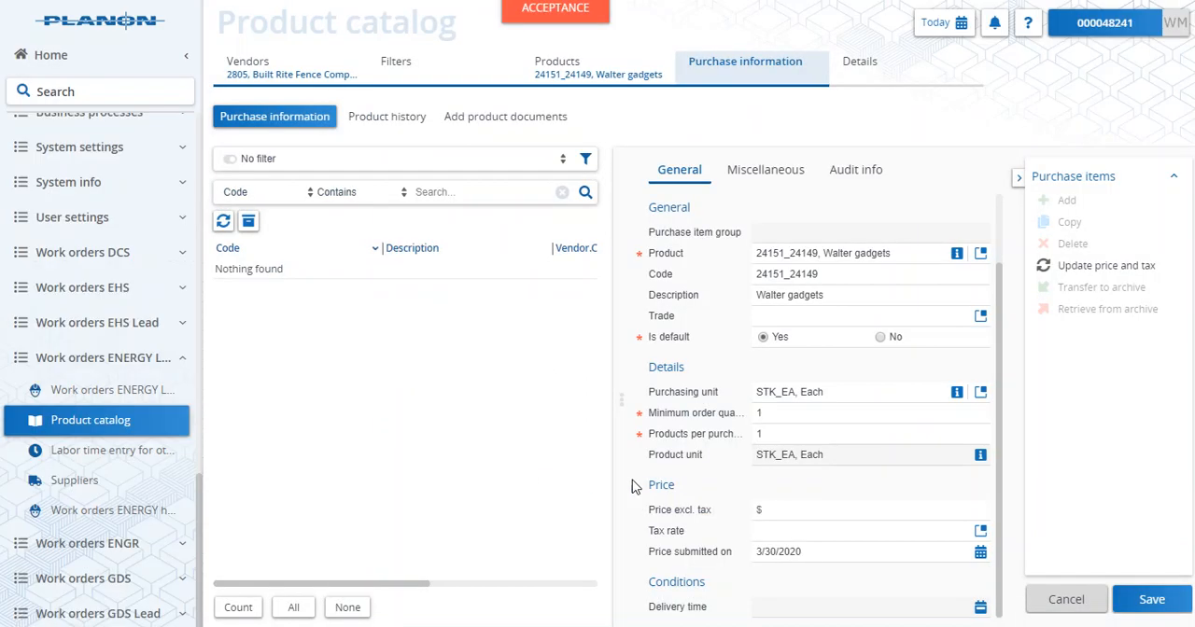
- Enter a price of $1,200 excluding tax for the purchase item and save it
click(858, 514)
text(1,200)
click(1145, 594)
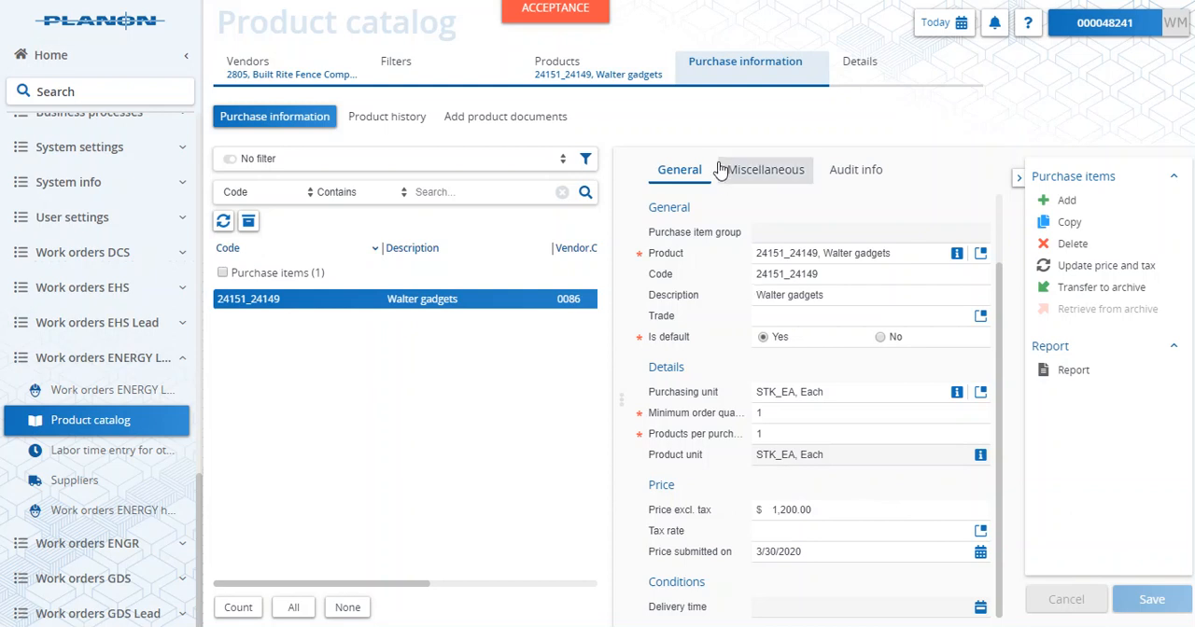
- Change the Walter gadgets product's code to 24151_24149a and save the product
click(579, 75)
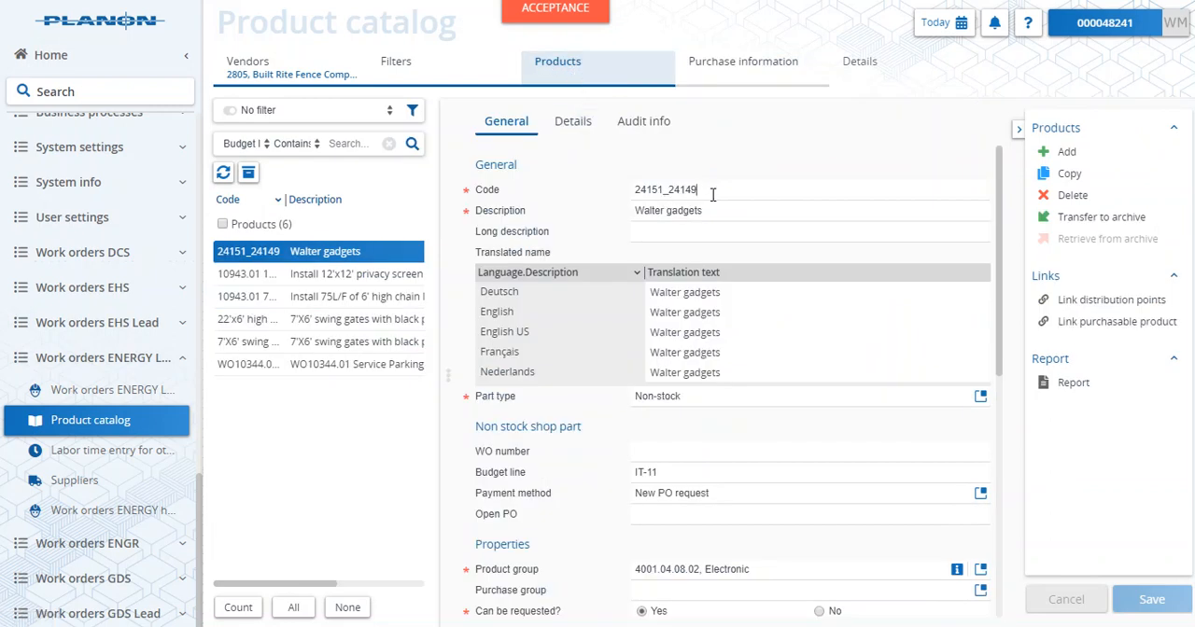
text(a)
click(1154, 600)
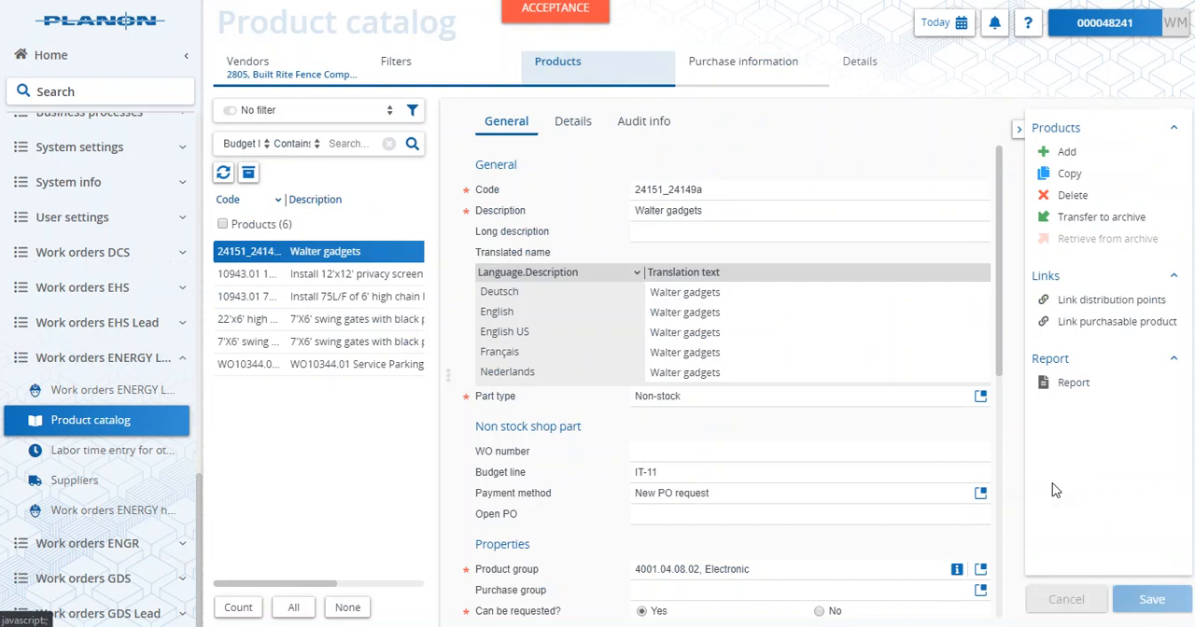
- Copy the Walter gadgets product and give the duplicate the code 24151_24149b
drag(749, 189, 622, 196)
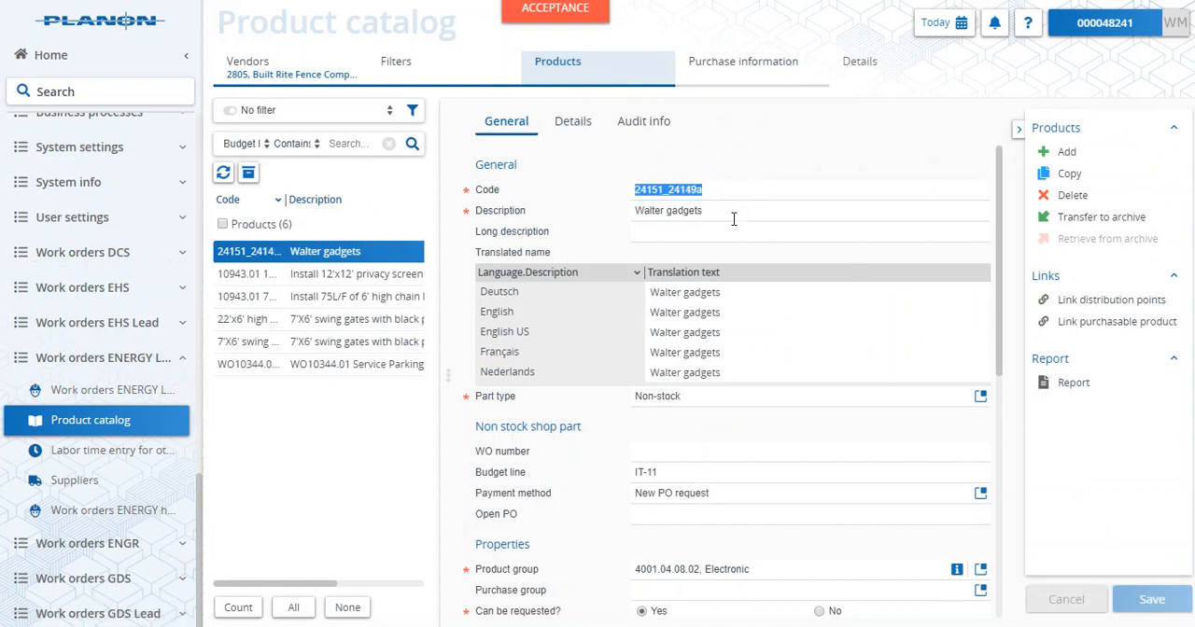
click(1069, 177)
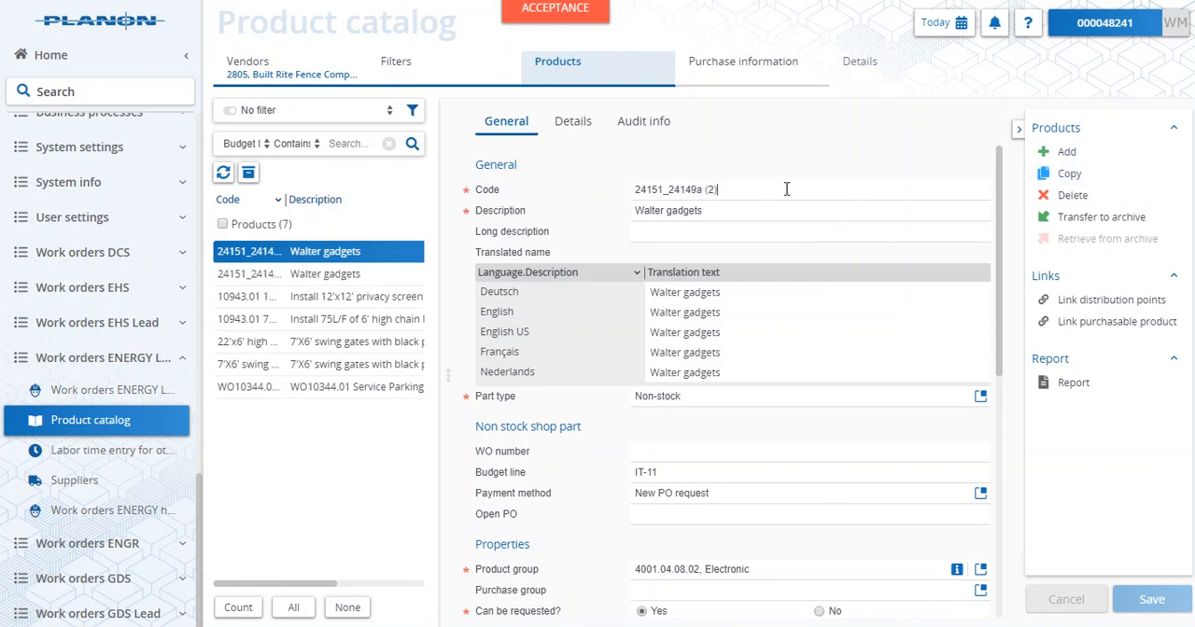
drag(730, 191, 702, 193)
text(b)
- Set the duplicate product's sales price to $300 excluding tax and save it
scroll(816, 396, down, 3)
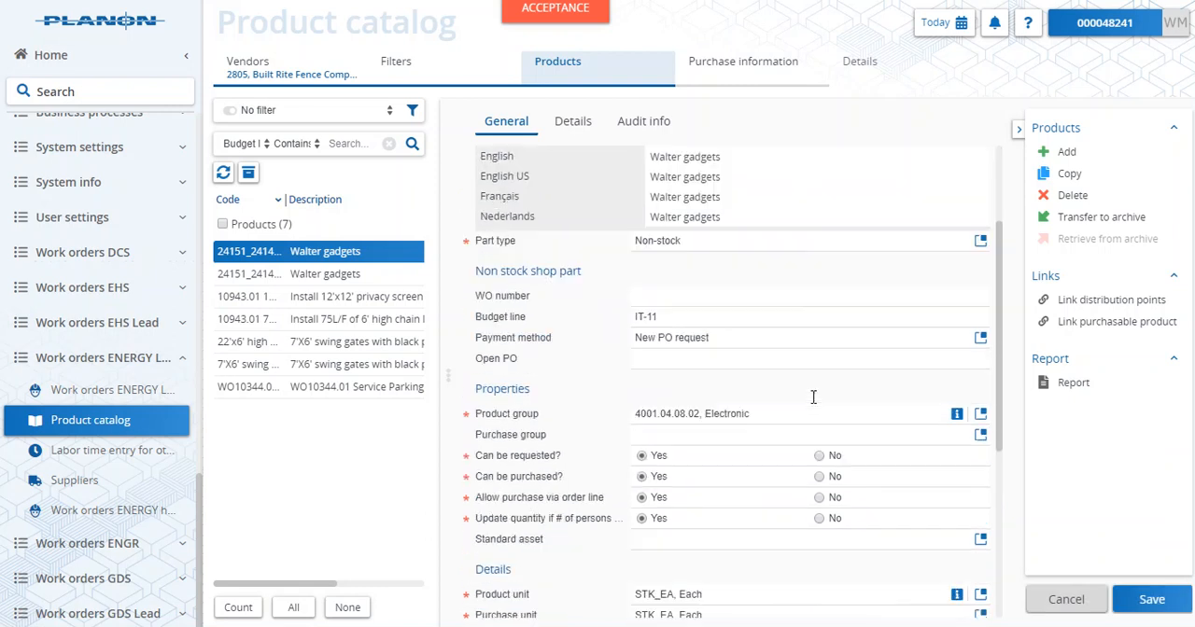
scroll(807, 509, down, 1)
scroll(806, 509, down, 1)
scroll(807, 509, up, 1)
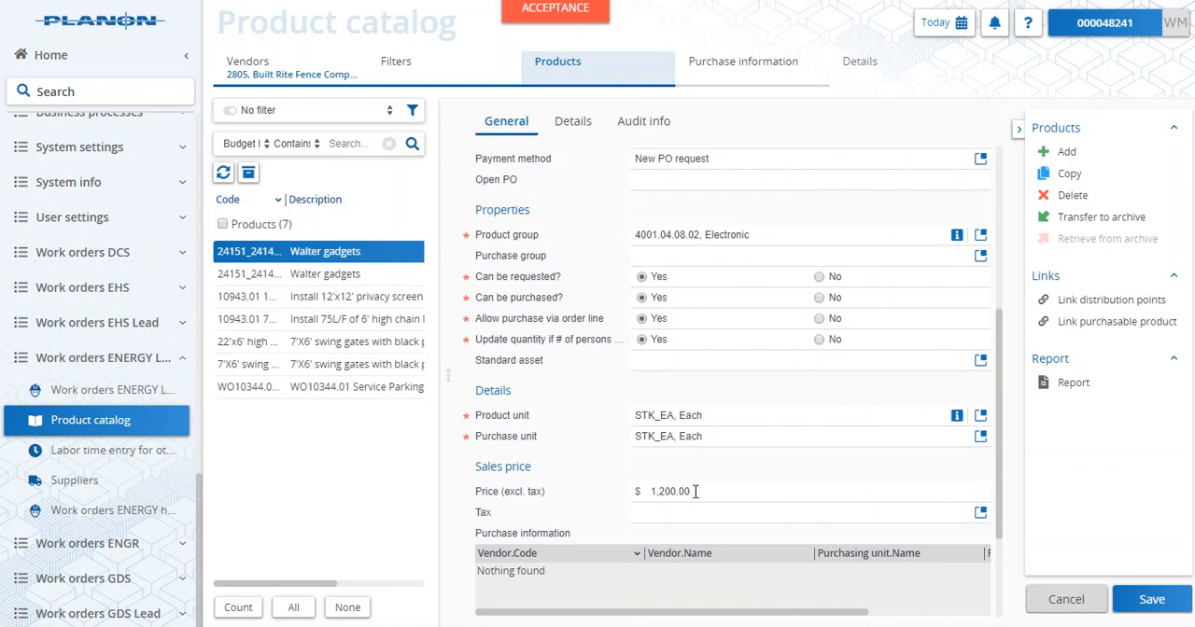
drag(665, 492, 629, 493)
text(3)
click(1148, 598)
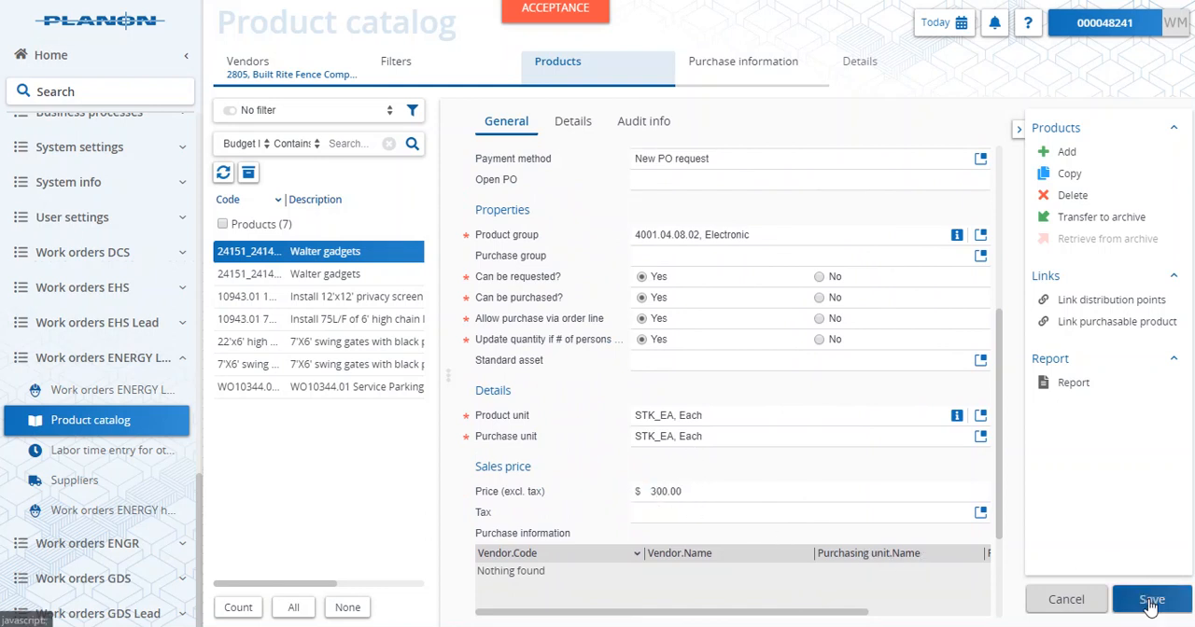
- Add a purchase item to product 24151_24149b with 0086, Action Team Medical as the vendor
click(753, 67)
click(1067, 200)
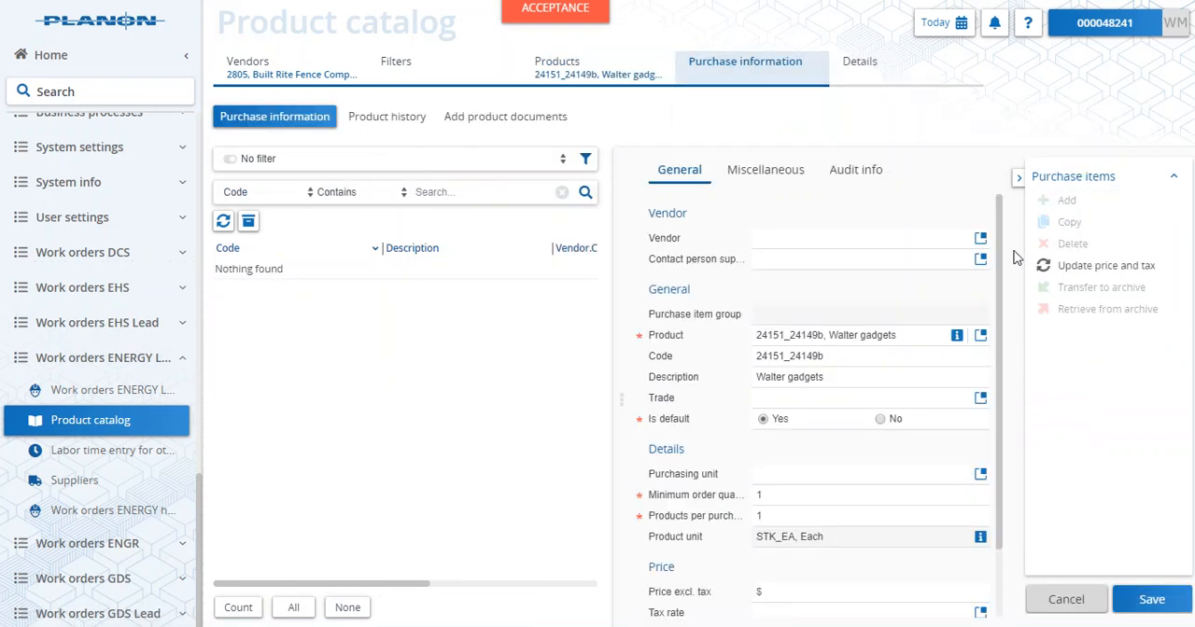
click(981, 238)
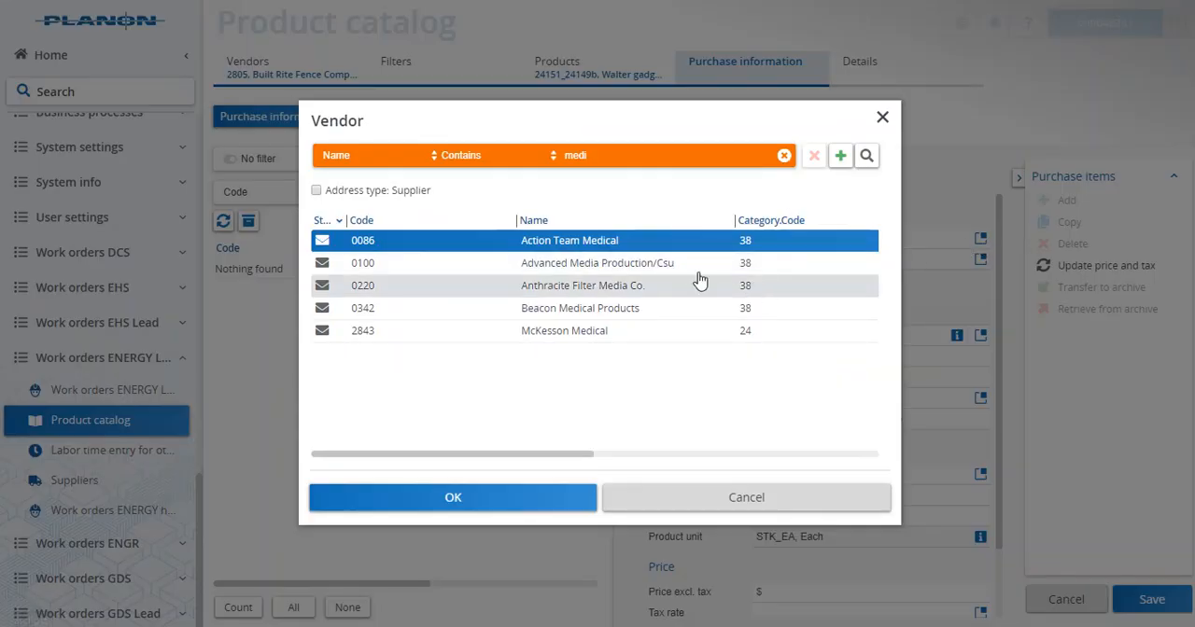
click(525, 504)
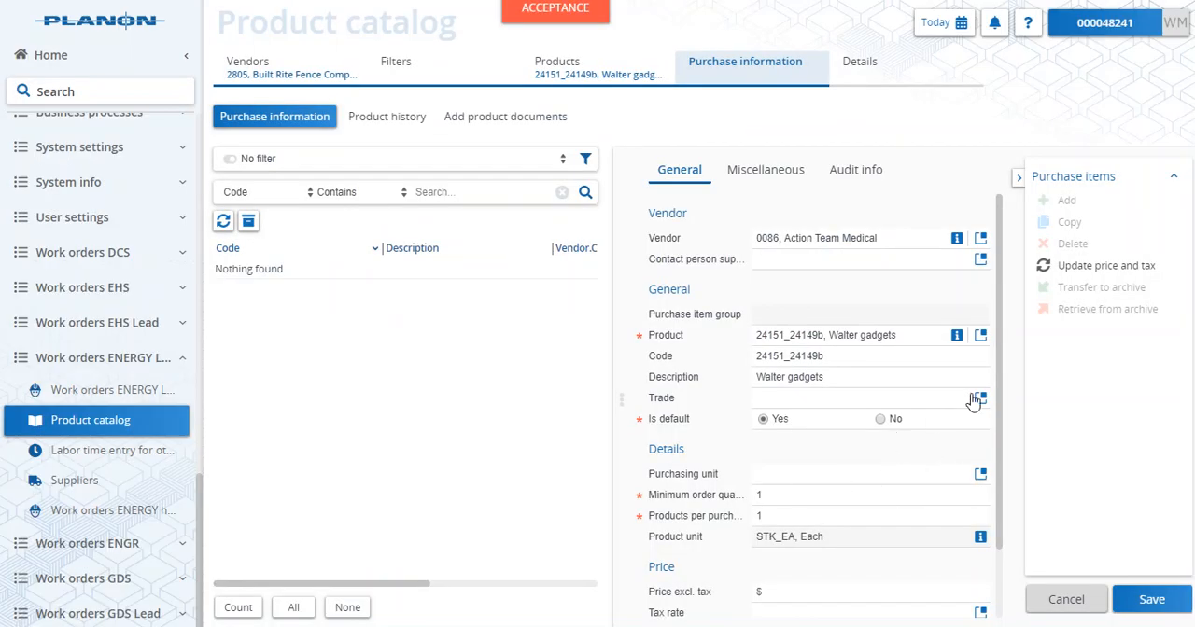
- Set the purchase item's purchasing unit to STK_EA, Each and its price to $300 excluding tax, and save it
scroll(892, 454, down, 1)
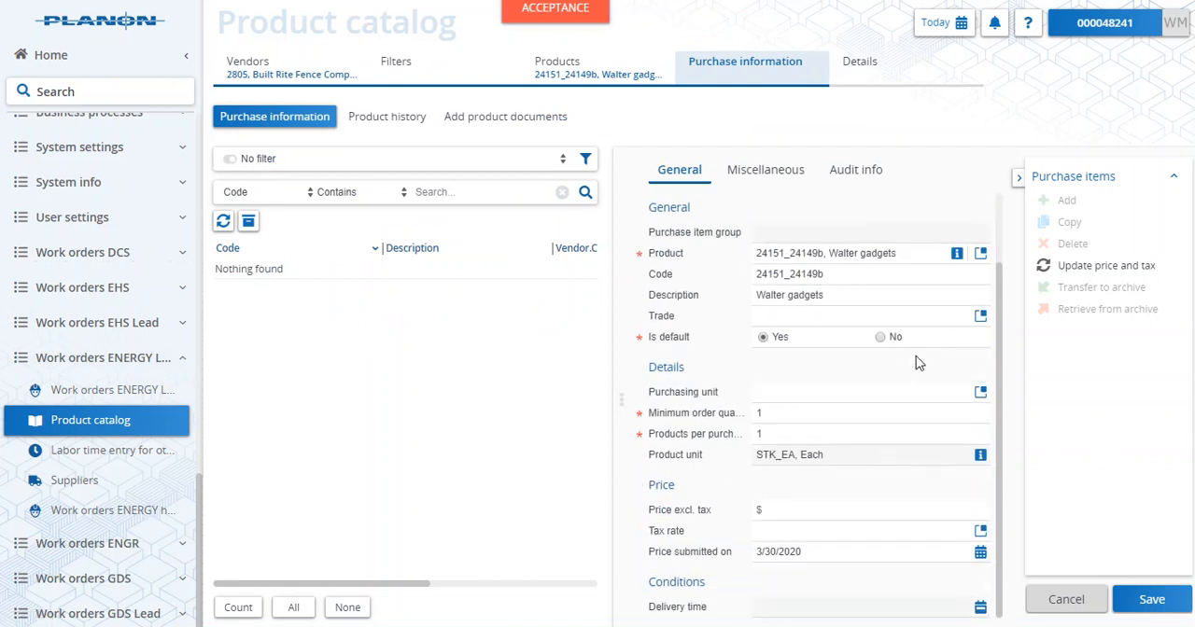
click(980, 391)
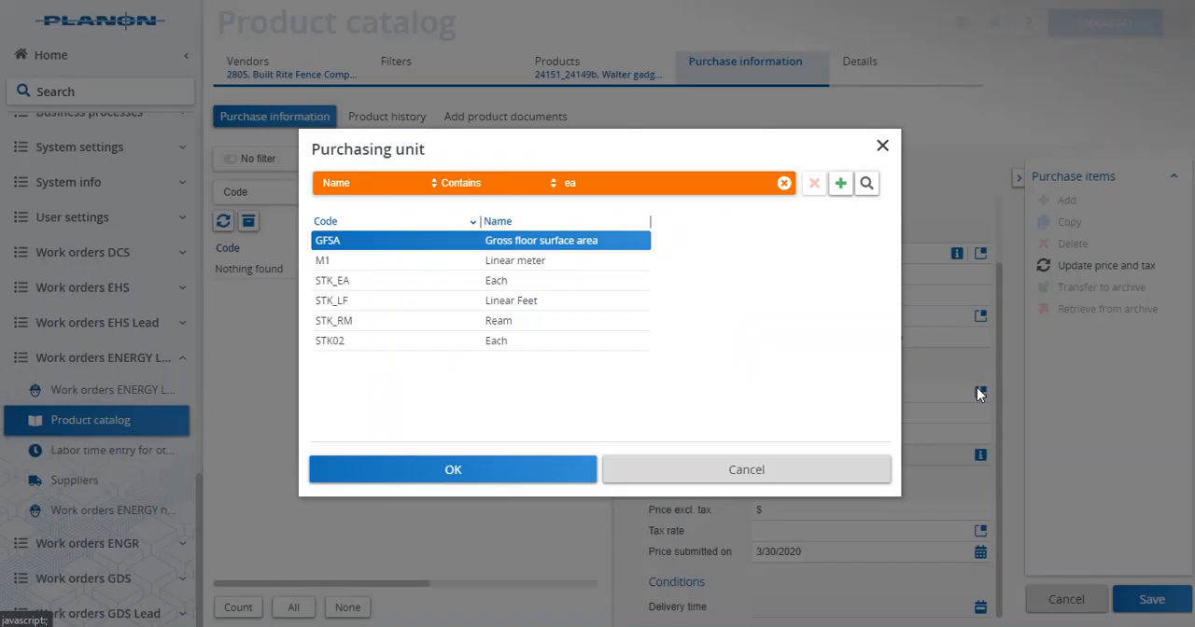
click(509, 282)
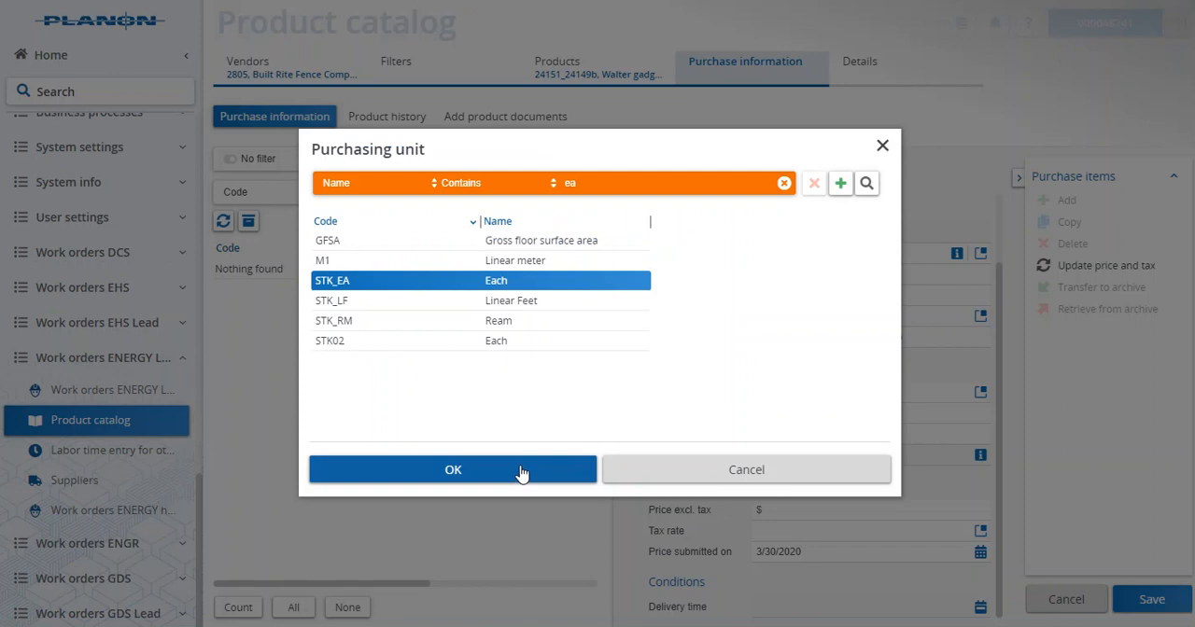
click(521, 471)
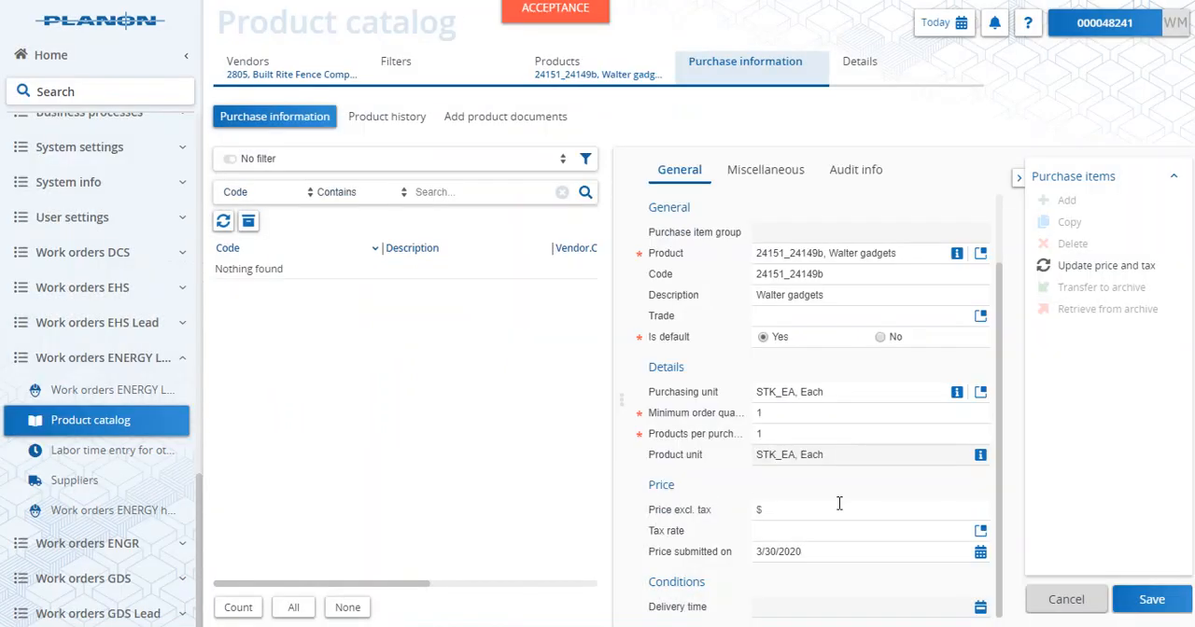
click(839, 508)
text(300)
click(1151, 600)
- Copy product 24151_24149b and give the duplicate the code 24151_24149c and the description Walter gadgets Shipping
click(624, 65)
scroll(818, 468, down, 3)
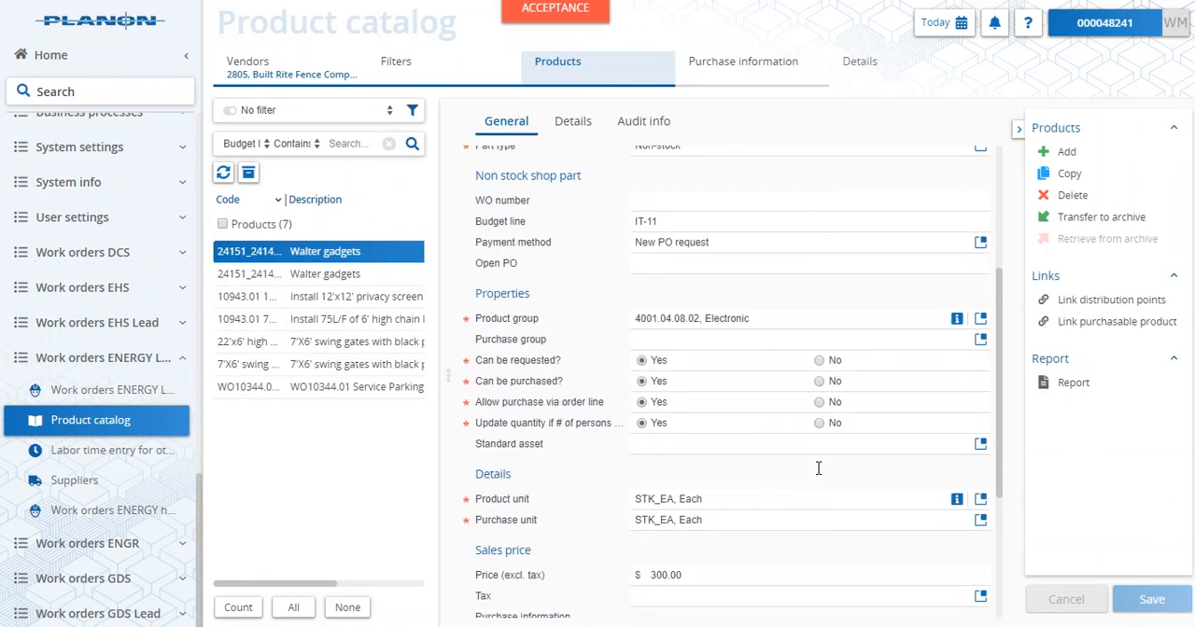
scroll(746, 547, down, 2)
scroll(771, 510, up, 5)
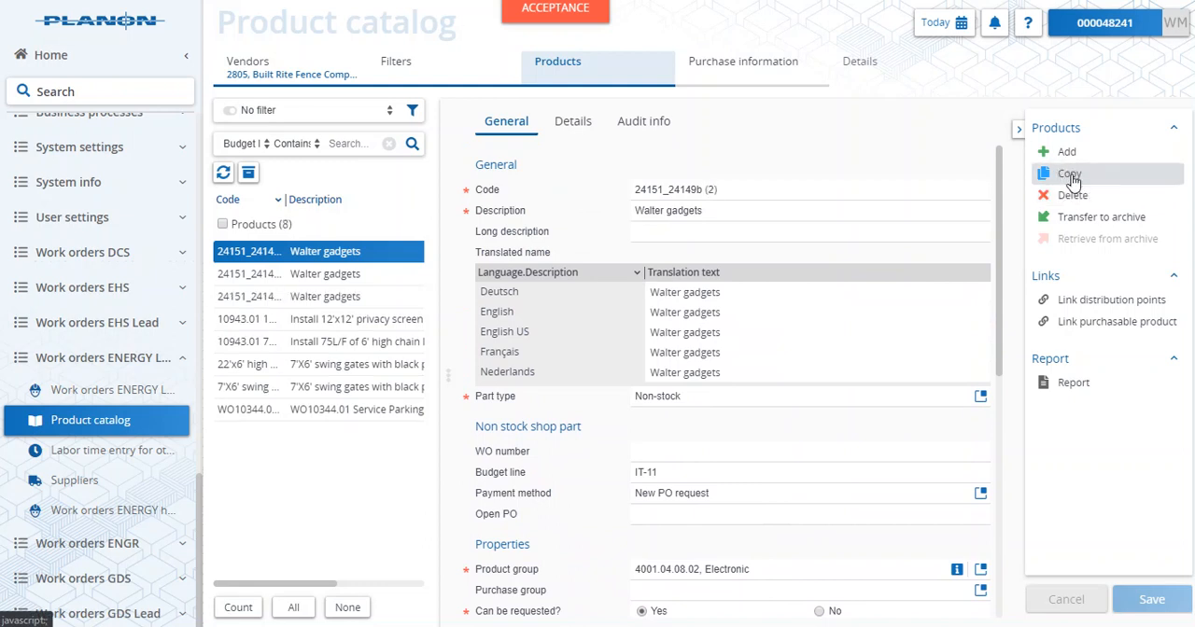
drag(719, 191, 701, 191)
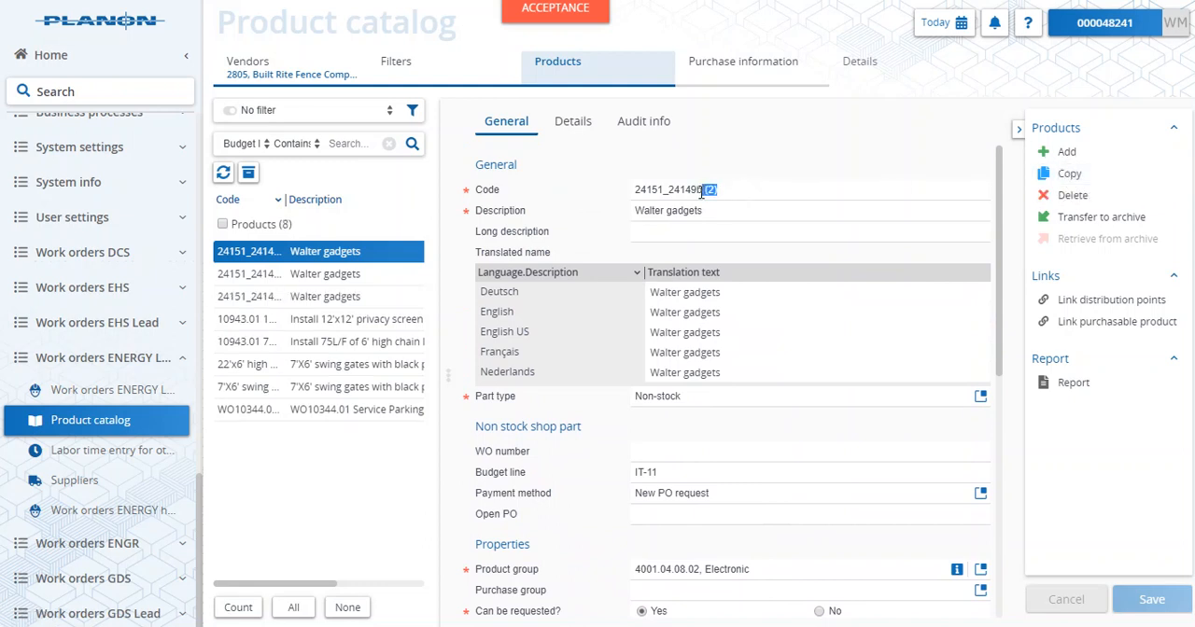
key(BackSpace)
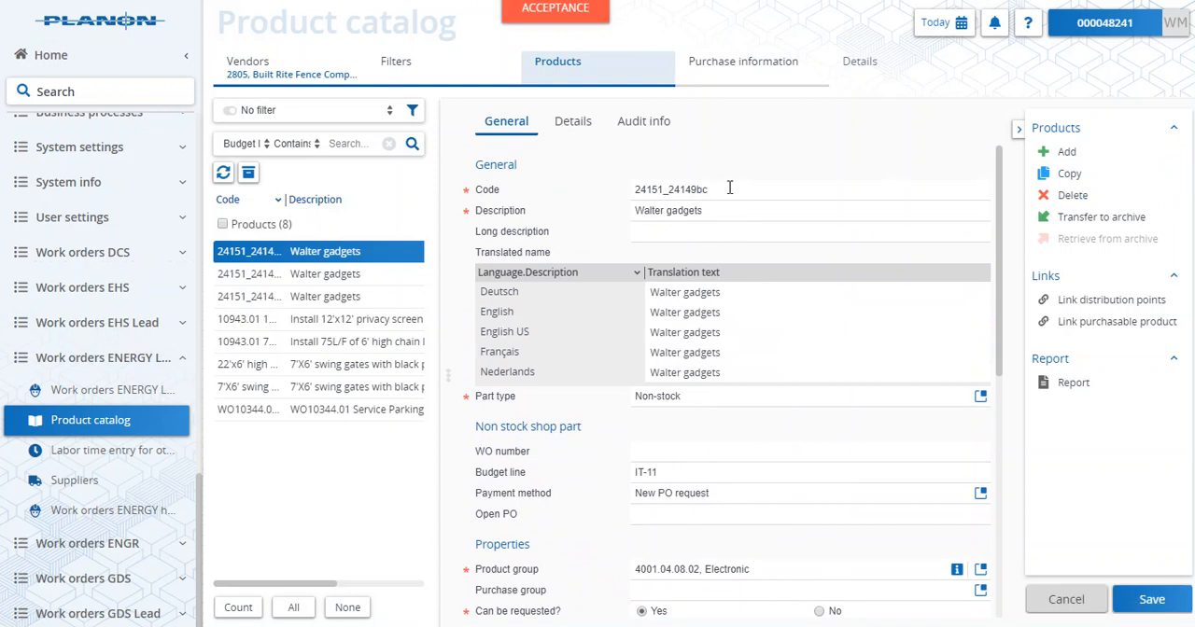
text(c)
- Set the shipping product's sales price to $45.00 excluding tax and save the product
scroll(782, 428, down, 1)
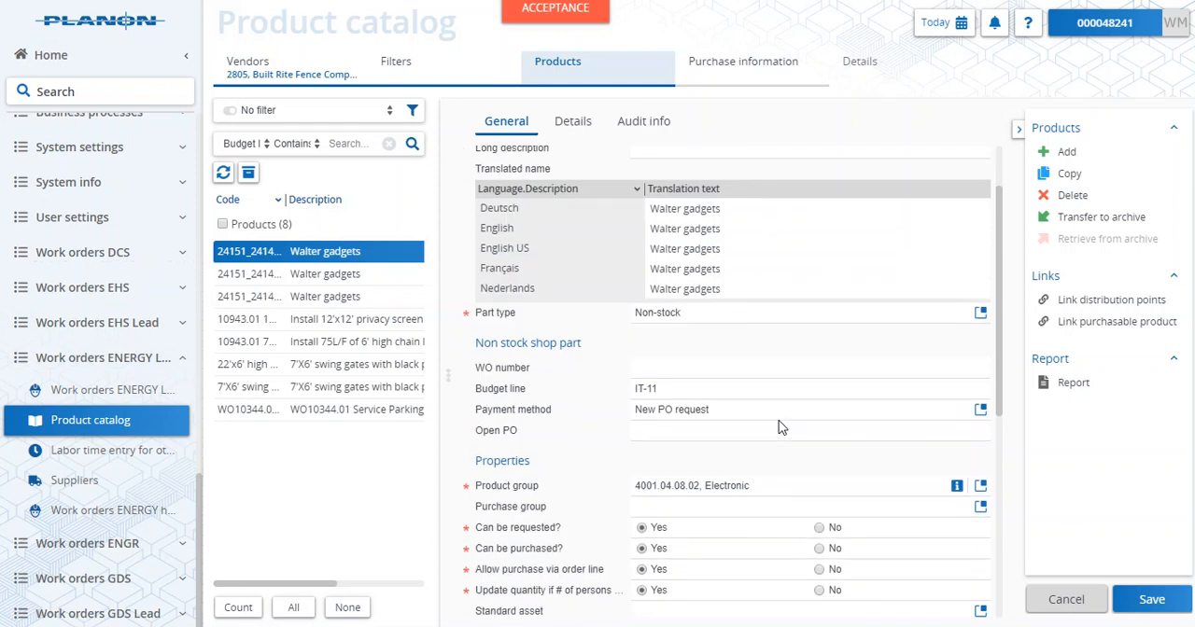
scroll(781, 427, down, 1)
scroll(780, 421, down, 1)
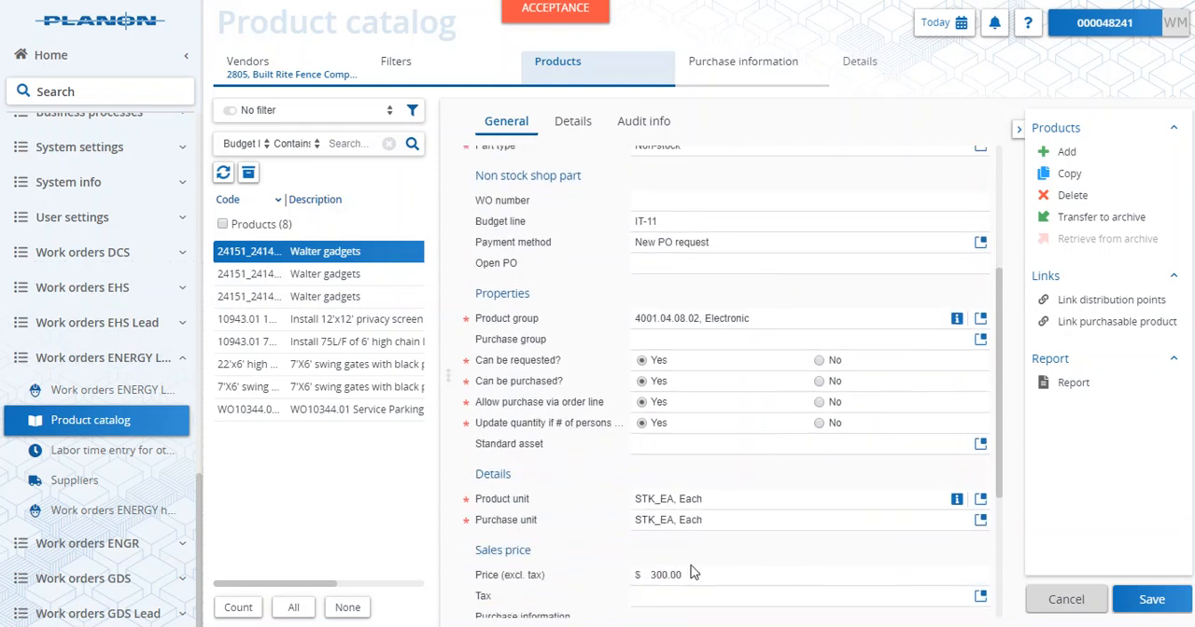
drag(684, 574, 601, 576)
text(45.00)
scroll(868, 566, down, 2)
scroll(868, 566, up, 5)
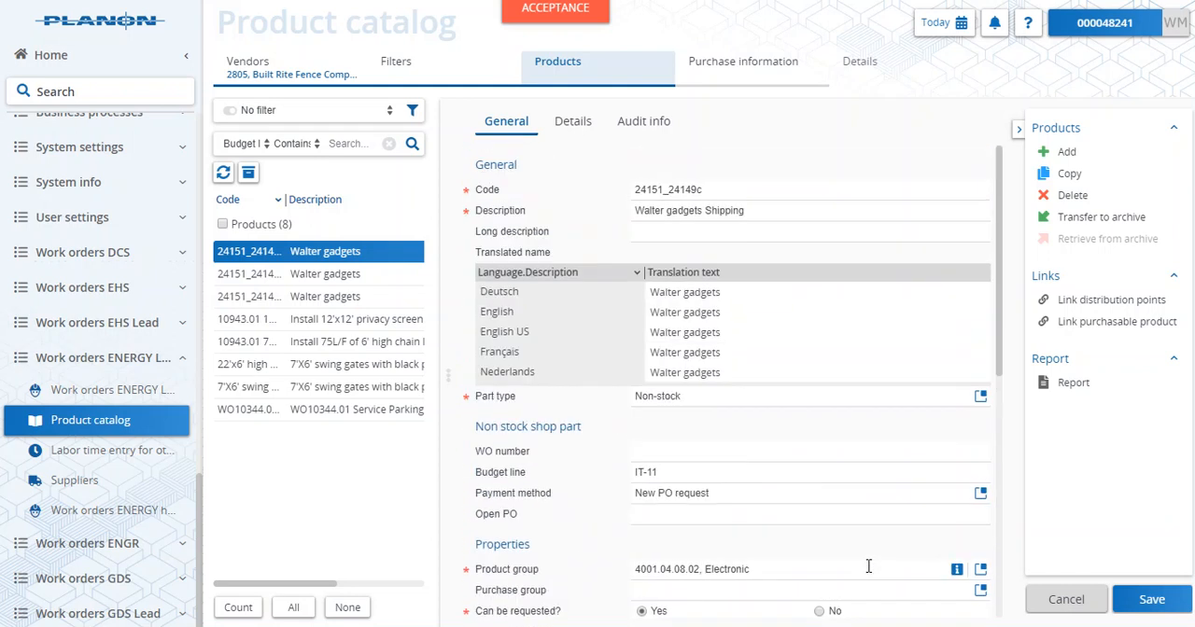
scroll(869, 570, down, 4)
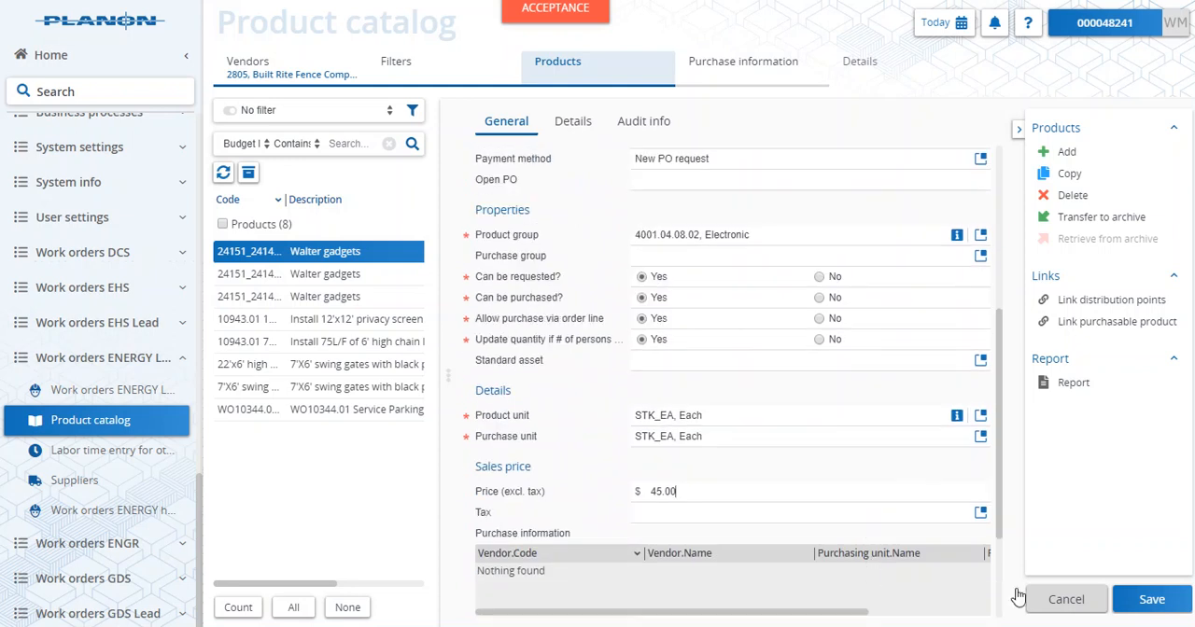
click(1142, 600)
- Add a purchase item to product 24151_24149c with 0086, Action Team Medical as the vendor
click(749, 73)
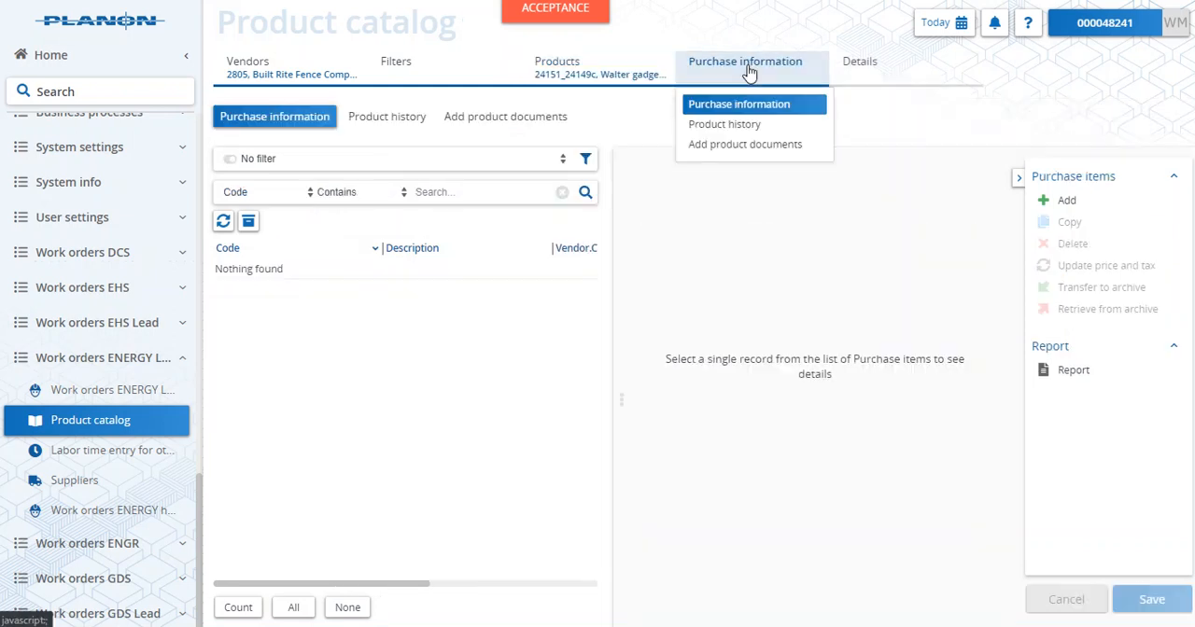
click(1067, 202)
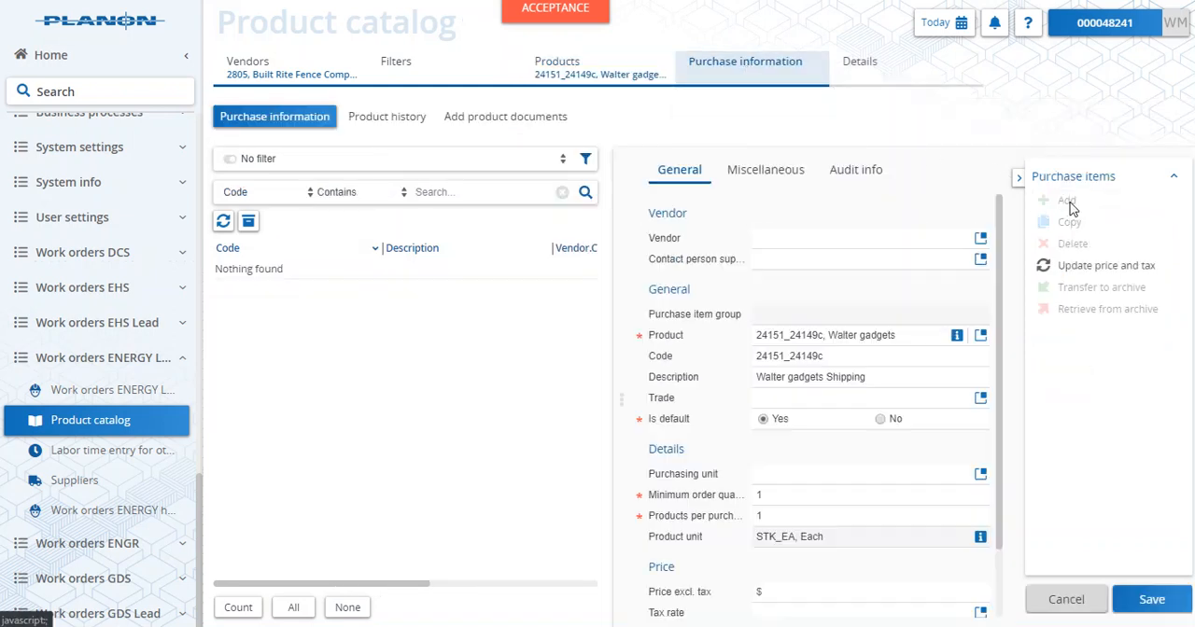
click(980, 239)
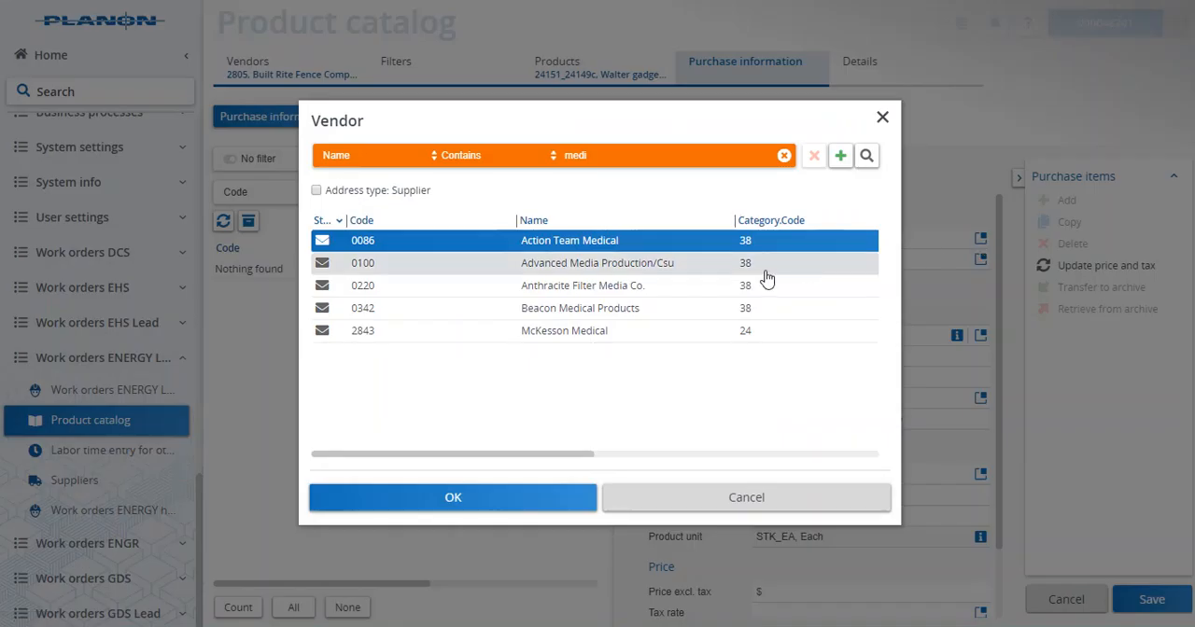
click(543, 502)
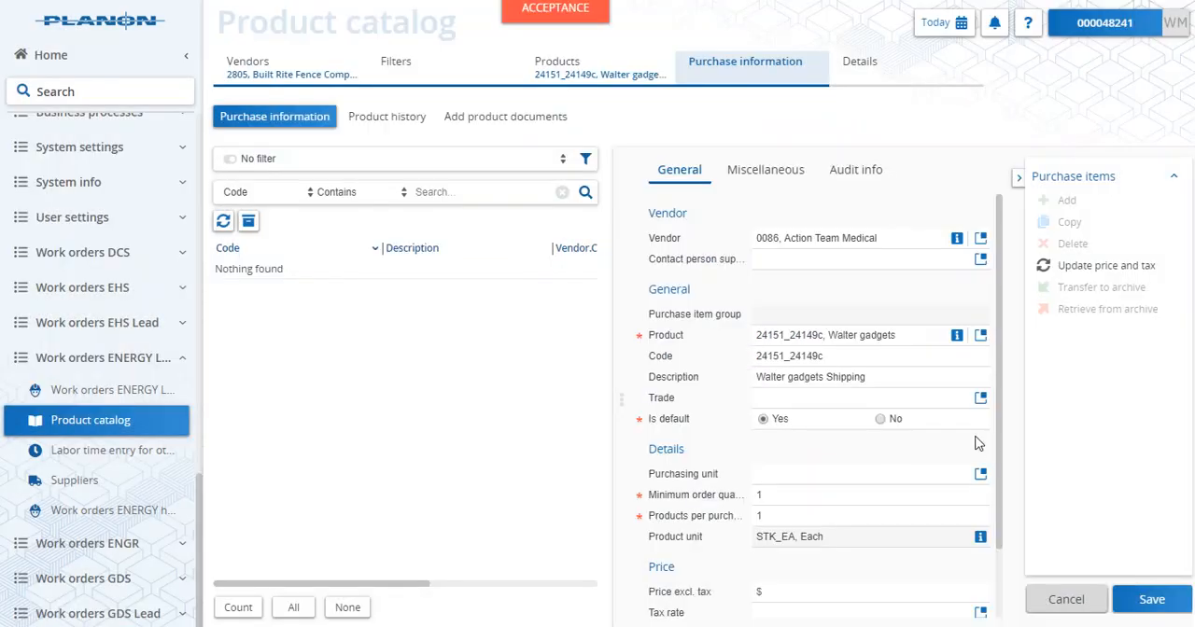
- Set the shipping purchase item's unit to STK_EA, Each and its price to $45 excluding tax, and save it
click(980, 474)
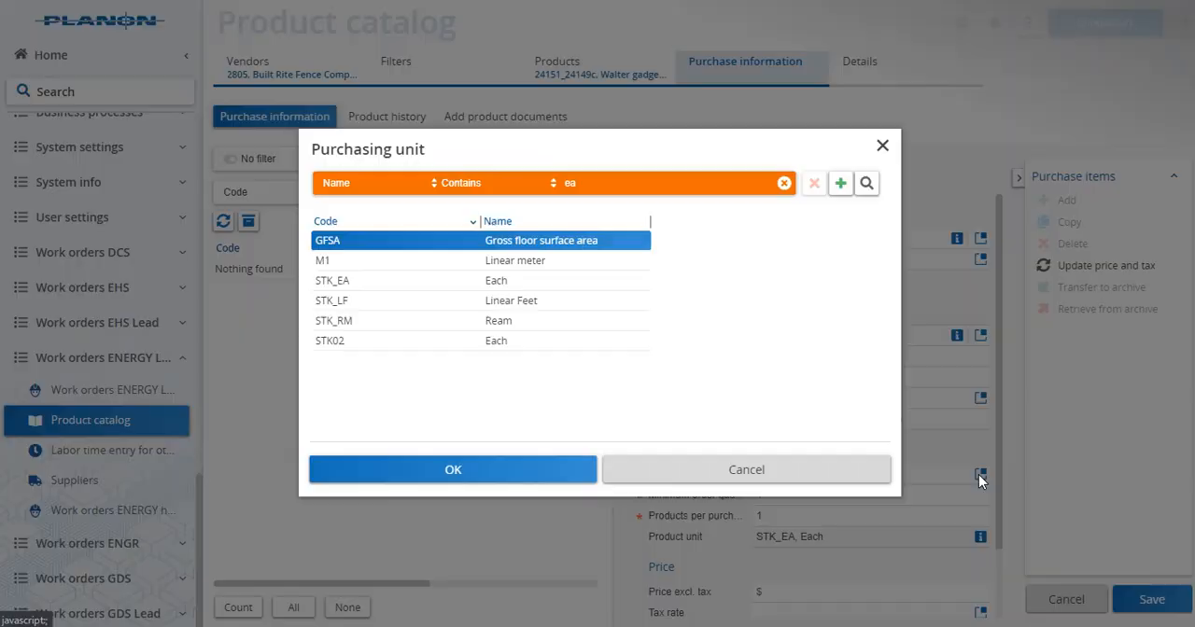
click(502, 286)
click(505, 470)
scroll(909, 461, down, 2)
click(848, 509)
text(4)
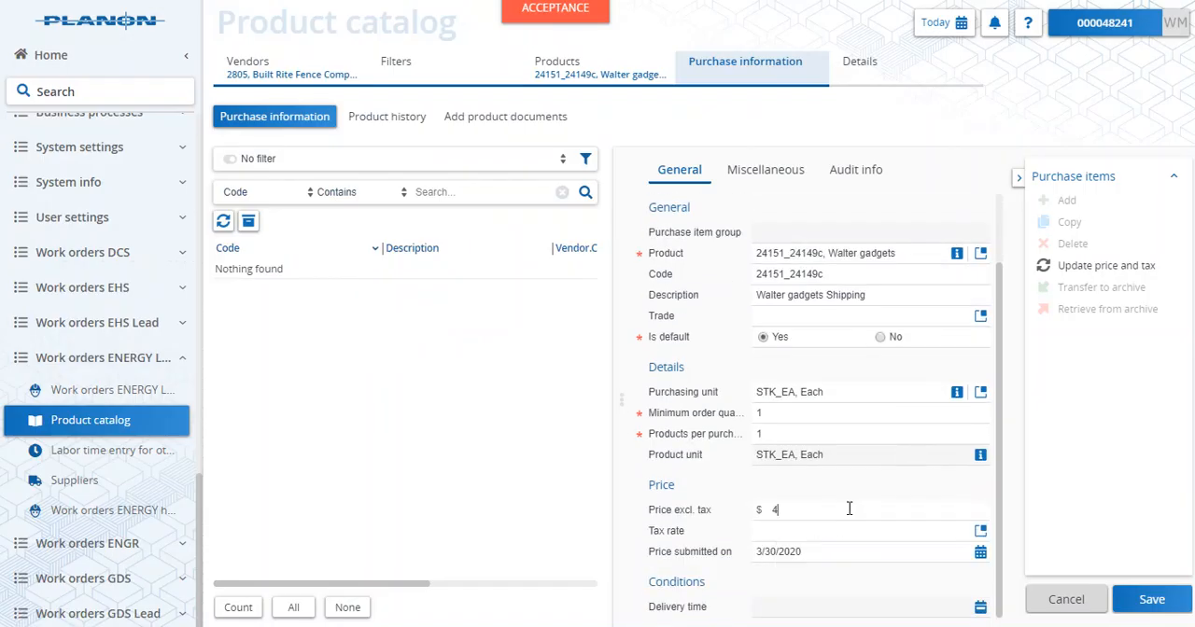
click(1125, 598)
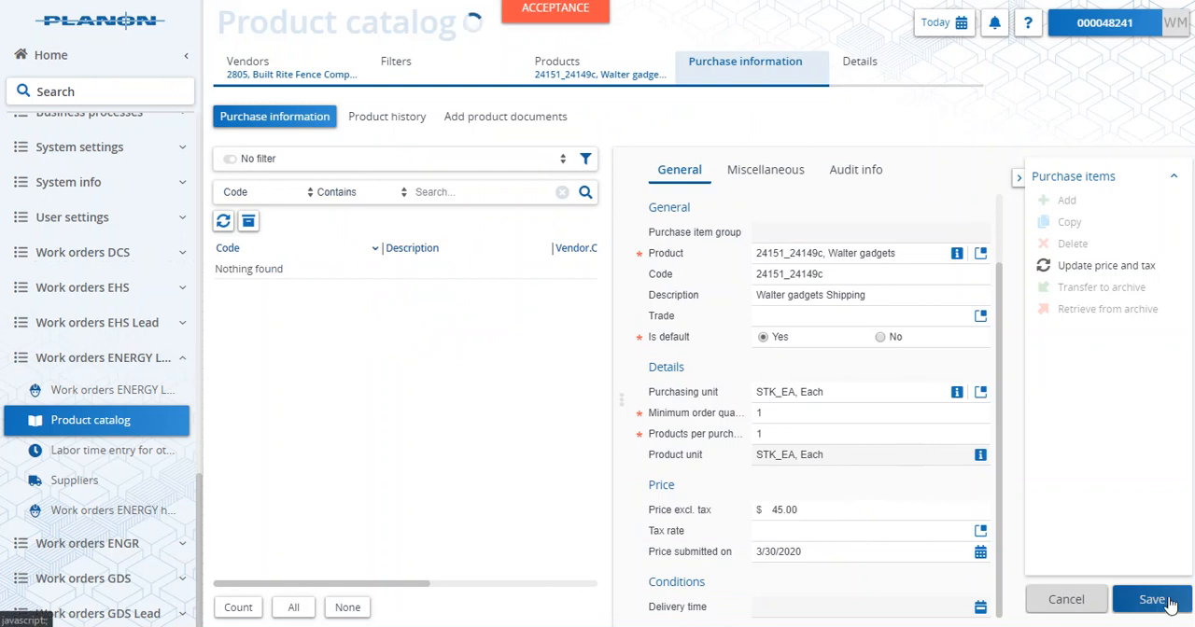
- Return to the product list and look through the Walter gadgets products, ending on 24151_24149b
click(612, 70)
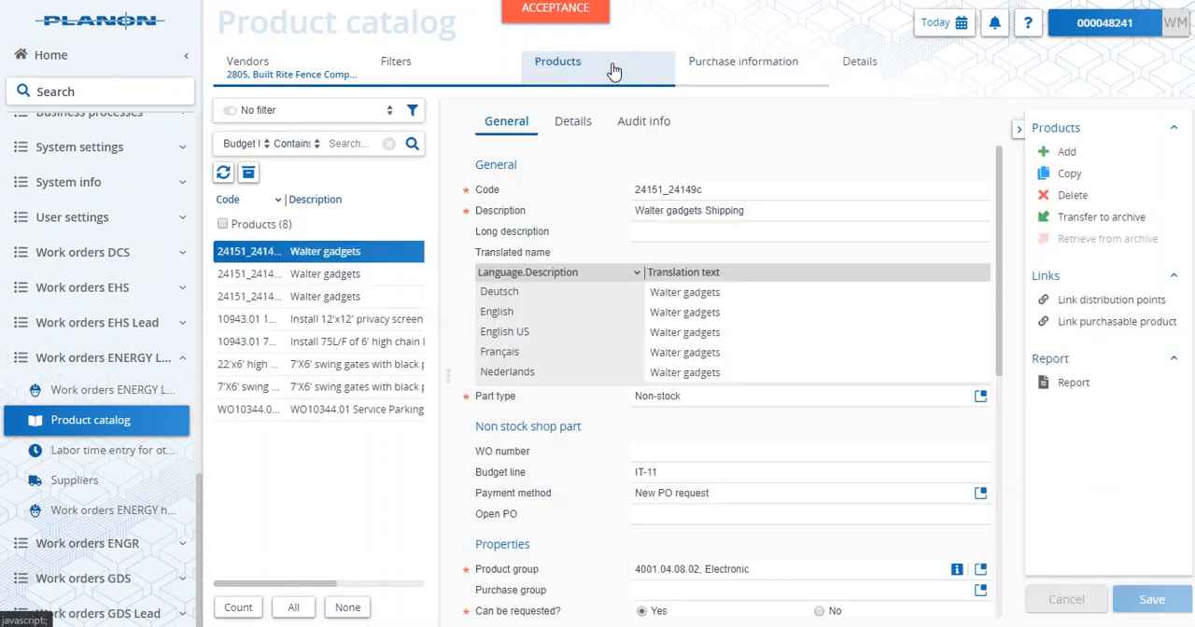
click(357, 273)
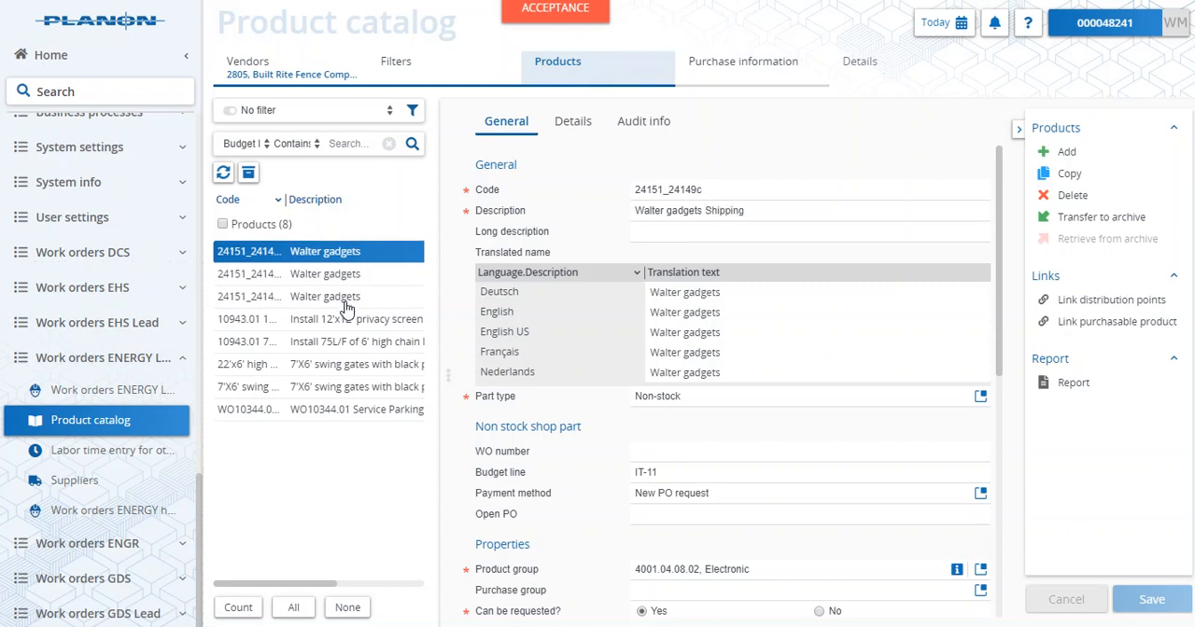
click(347, 297)
click(348, 276)
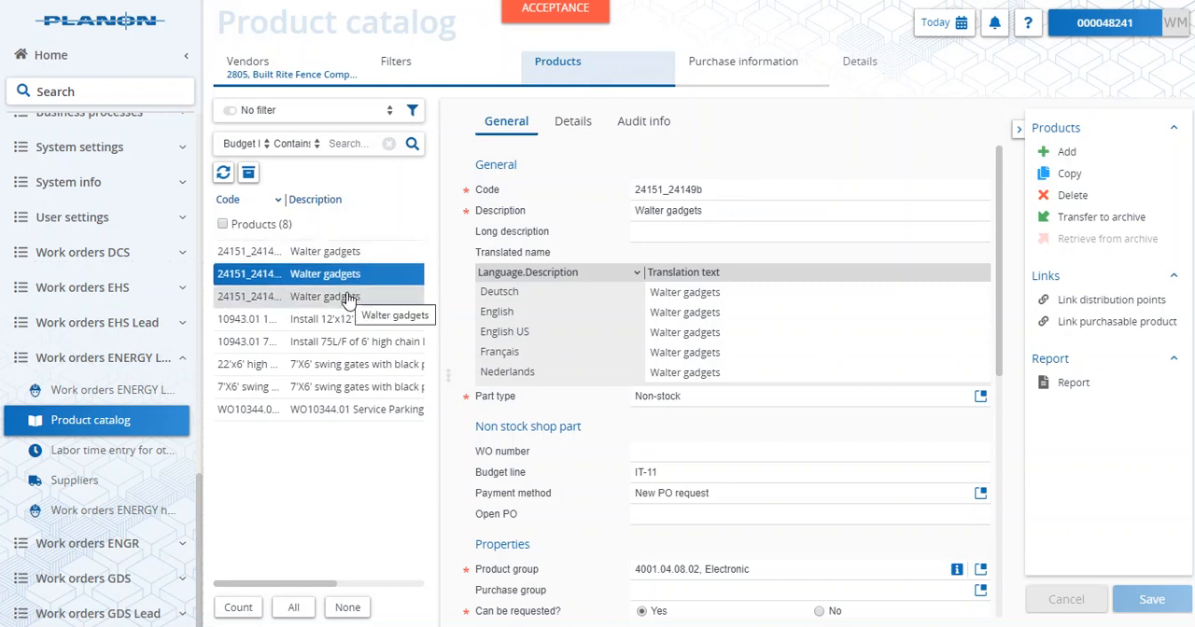
- Go to the service request work orders and select the first sub-order under Order 1
scroll(160, 331, up, 5)
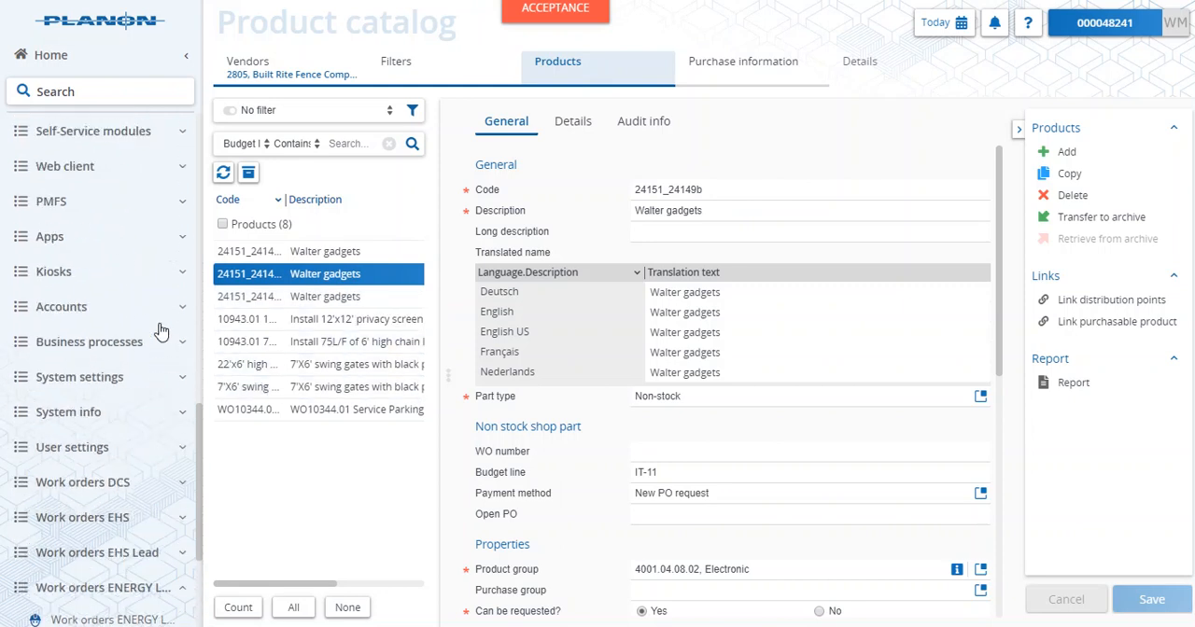
scroll(160, 332, up, 15)
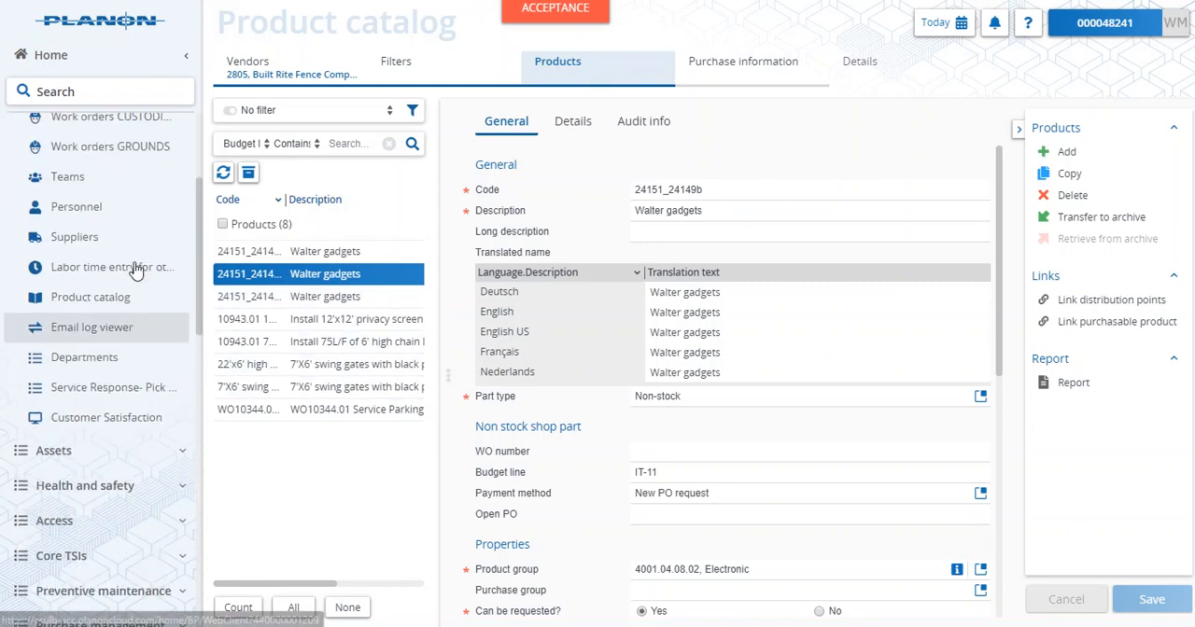
click(86, 257)
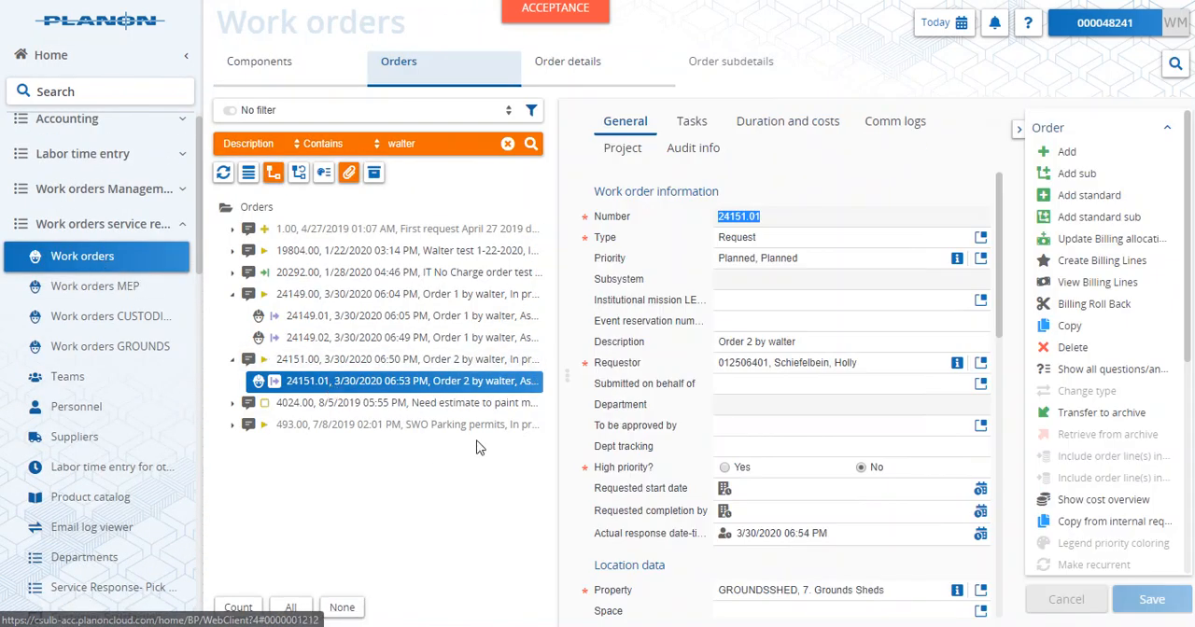
click(424, 317)
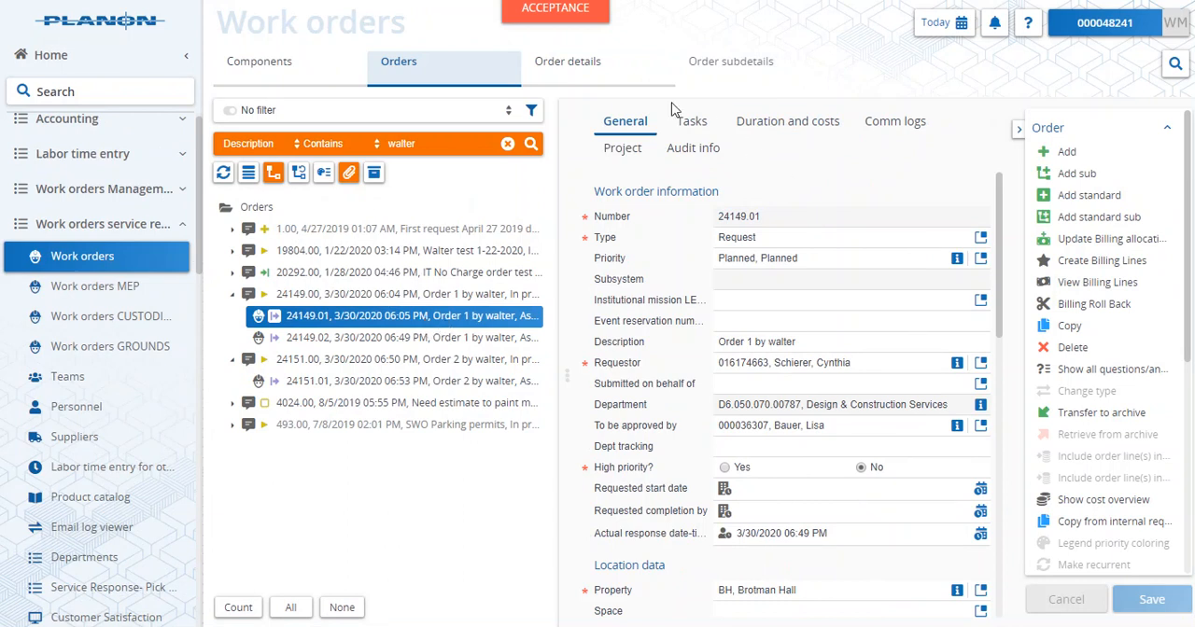
- Add a requisition line for a new PO request to the selected work order and set its payment method to New PO
mouse_move(607, 80)
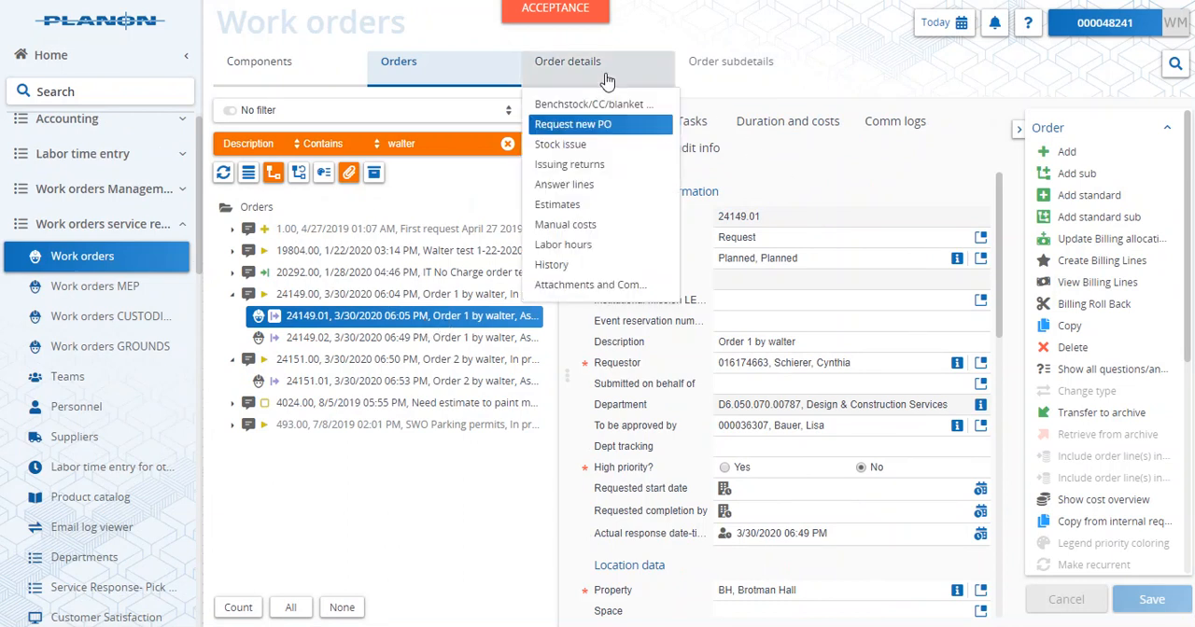
click(603, 127)
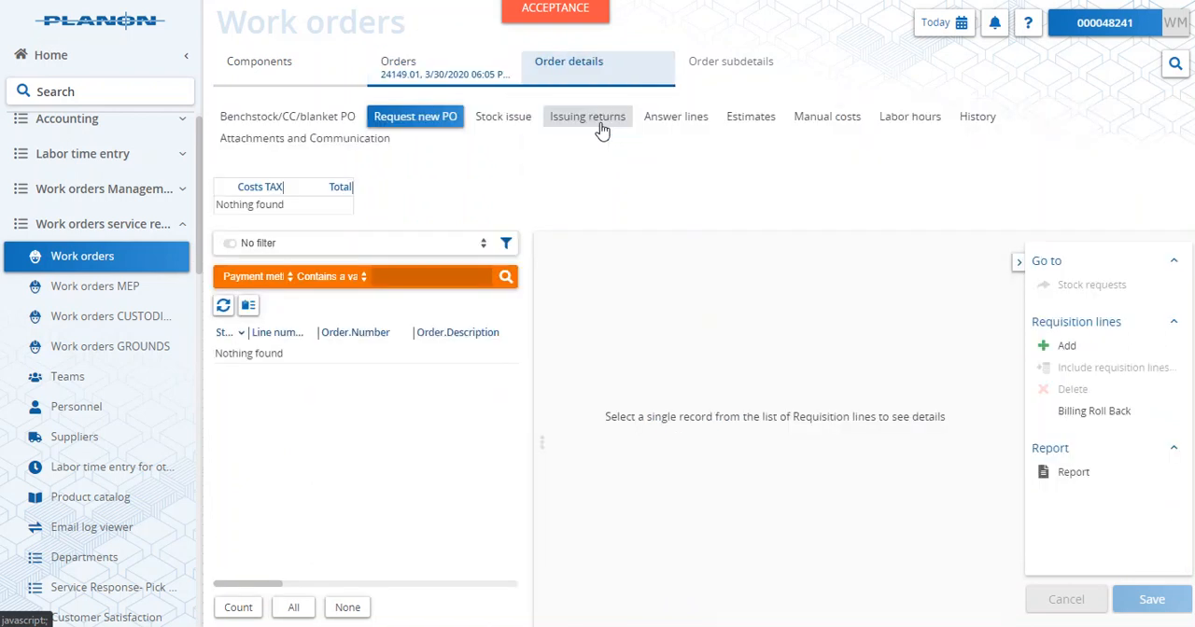
click(1067, 353)
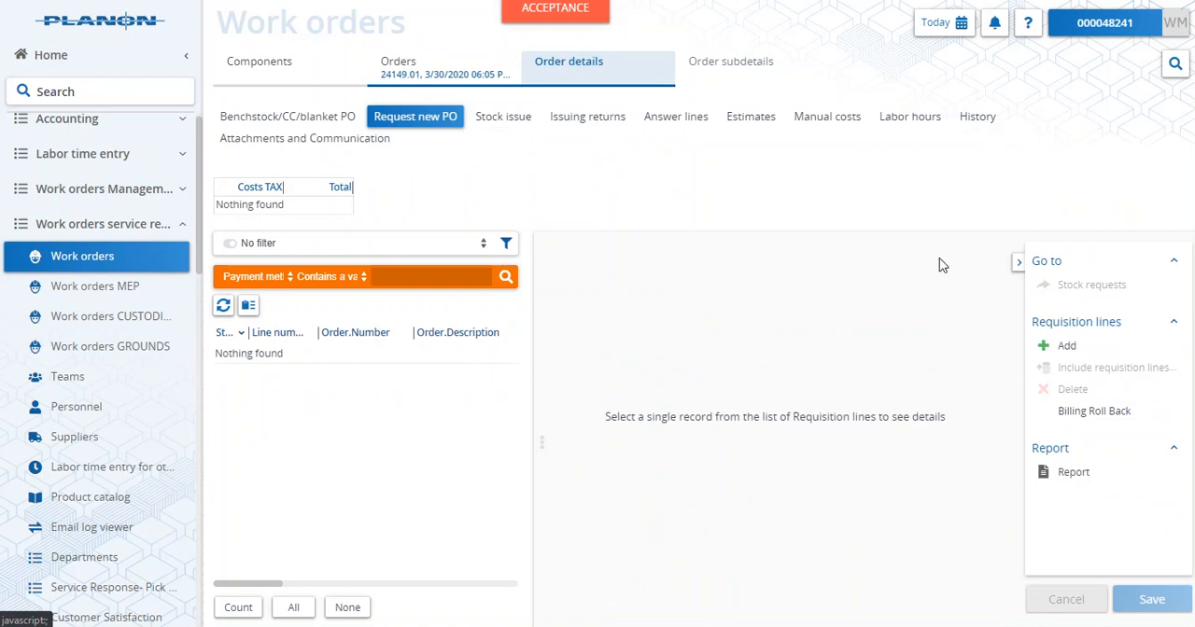
click(1072, 346)
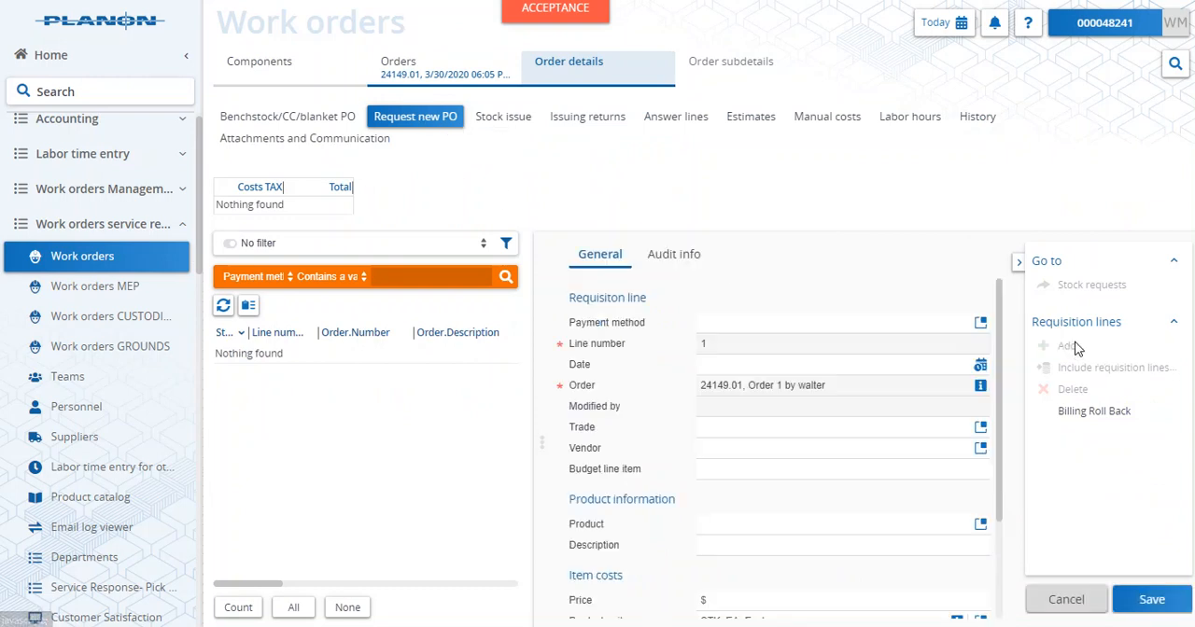
click(980, 324)
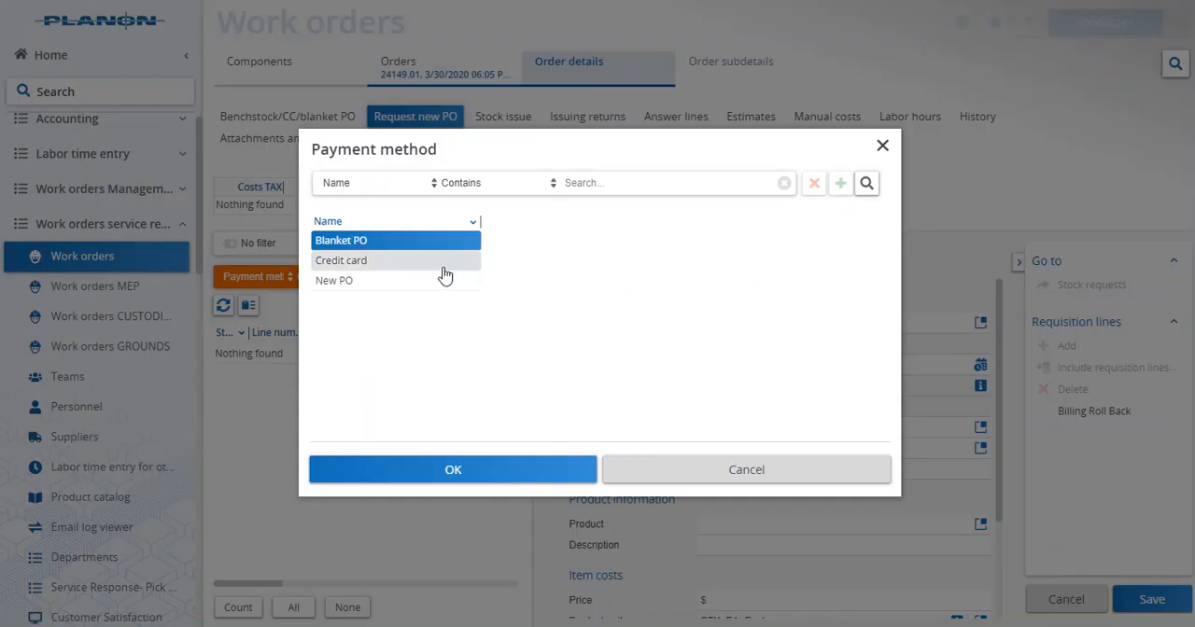
click(408, 280)
click(457, 472)
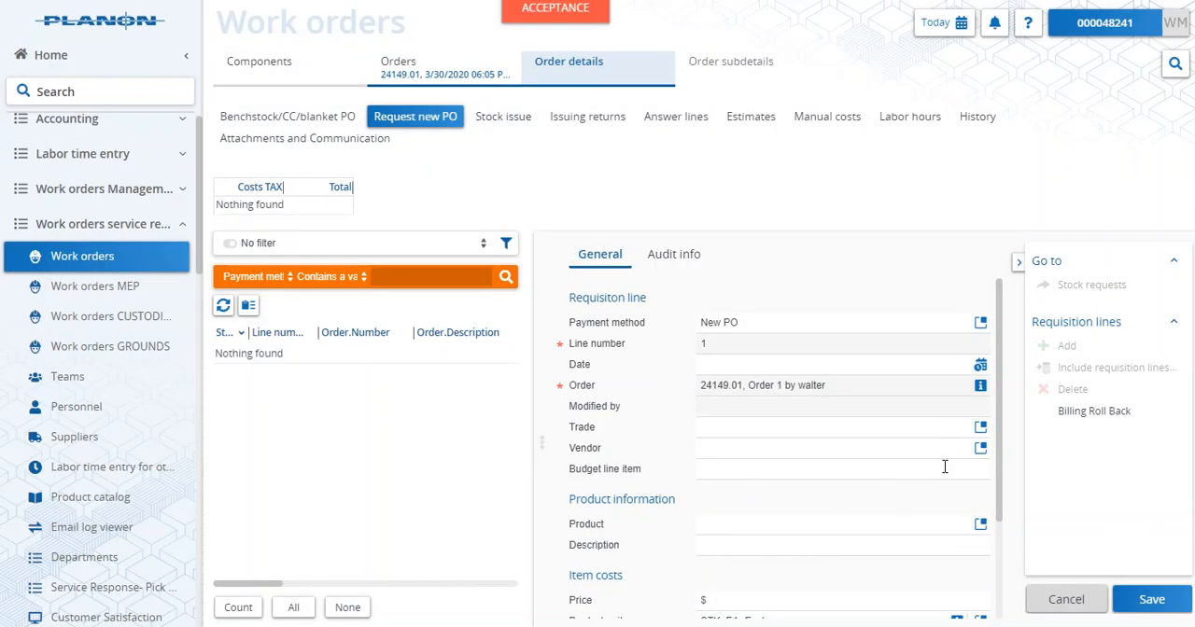
- Set the requisition line's trade to ELEC, Electrician, its vendor to Action Team Medical and its budget line item to IT-11
scroll(945, 467, down, 2)
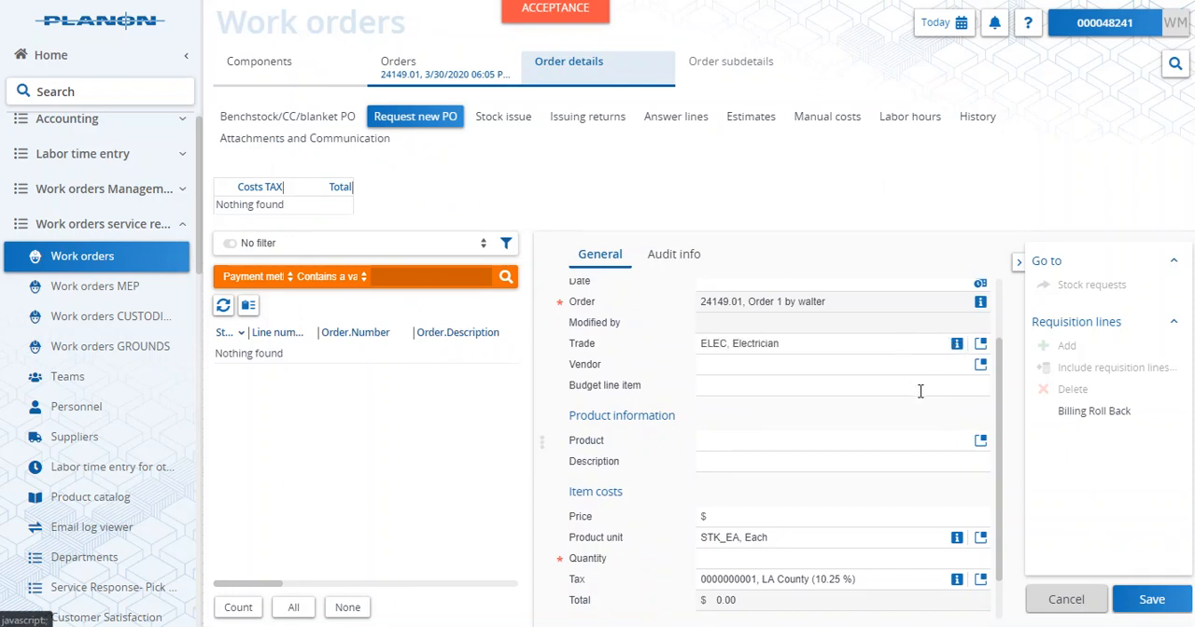
click(981, 366)
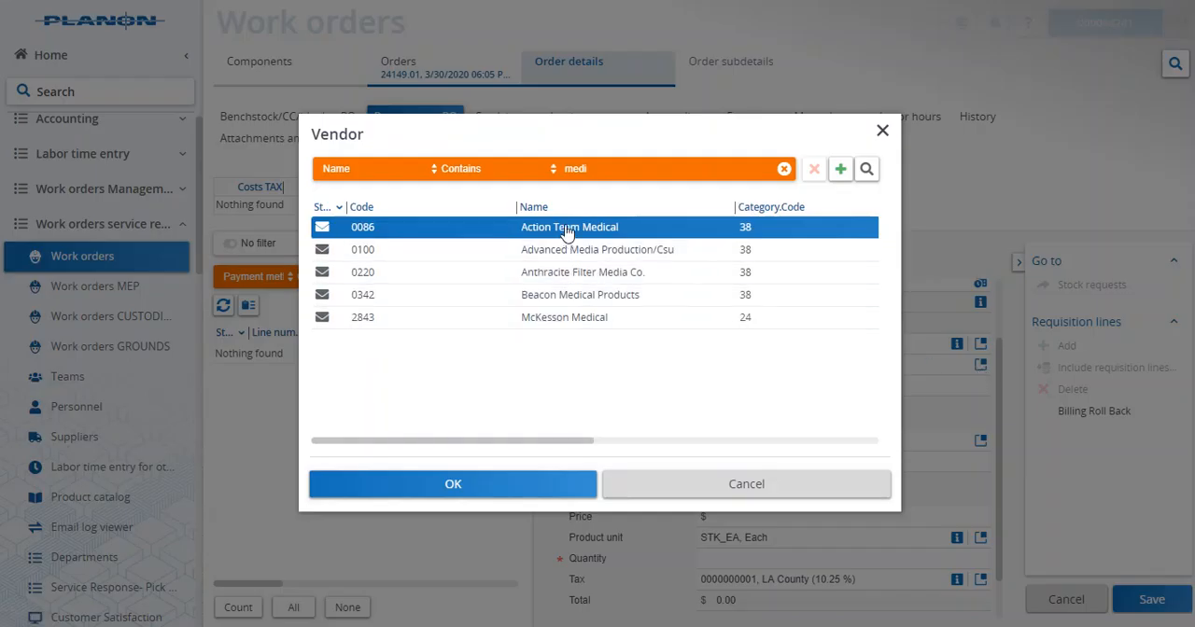
click(511, 488)
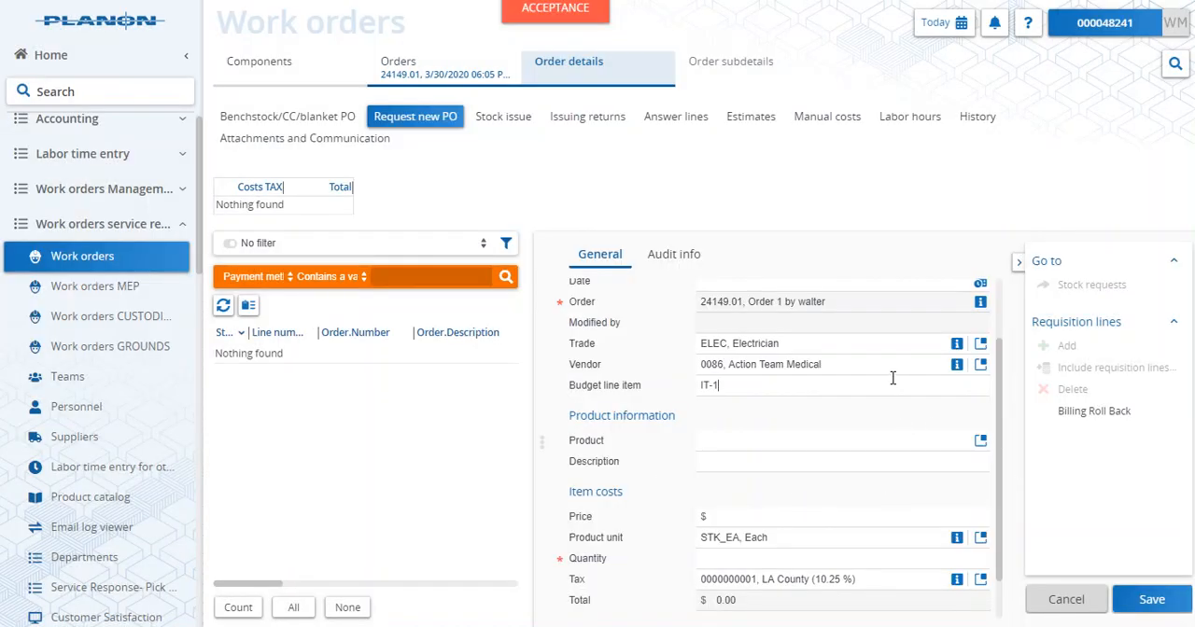
- Assign product 24151_24149a to the requisition line with a quantity of 1 and save the line
click(980, 443)
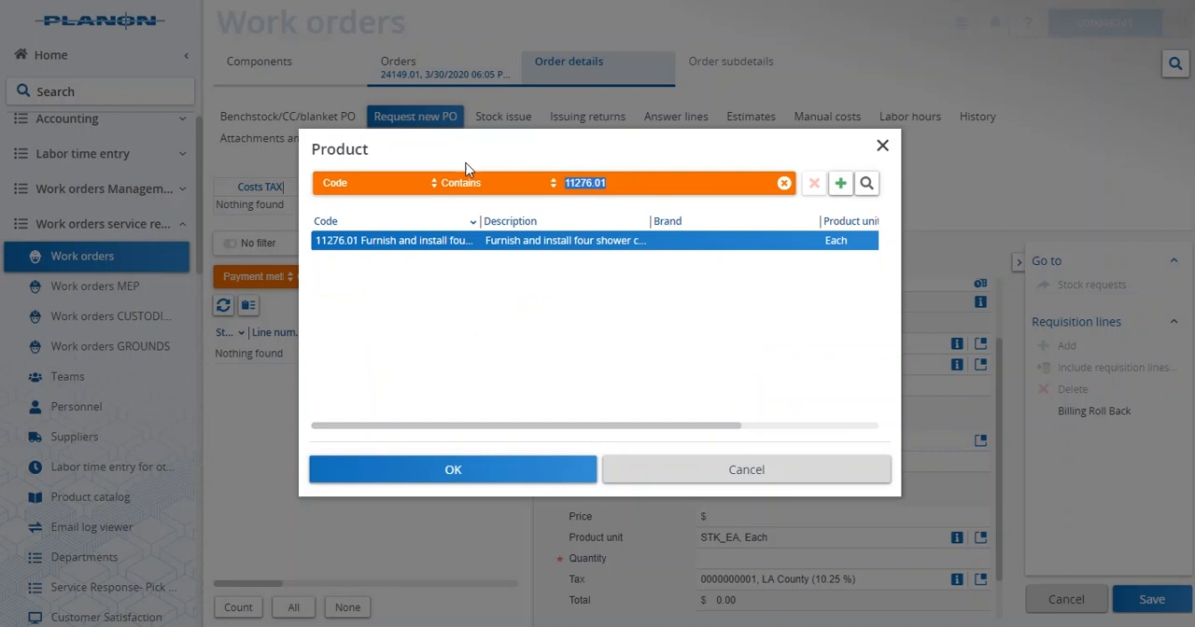
text(24151_24149a)
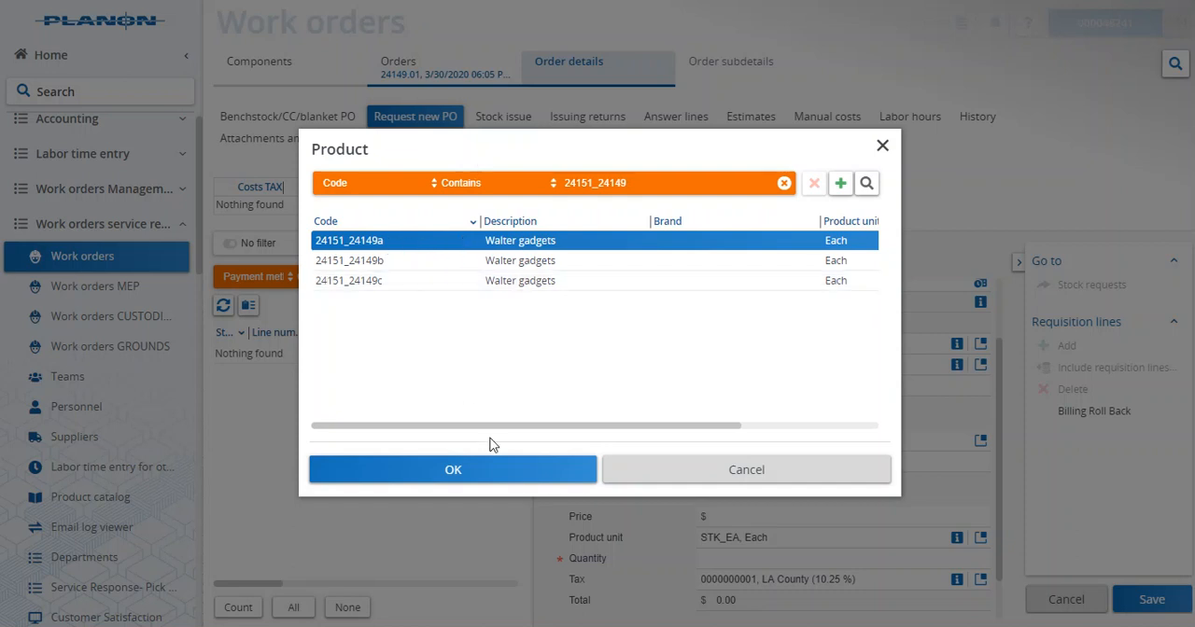
drag(519, 429, 768, 443)
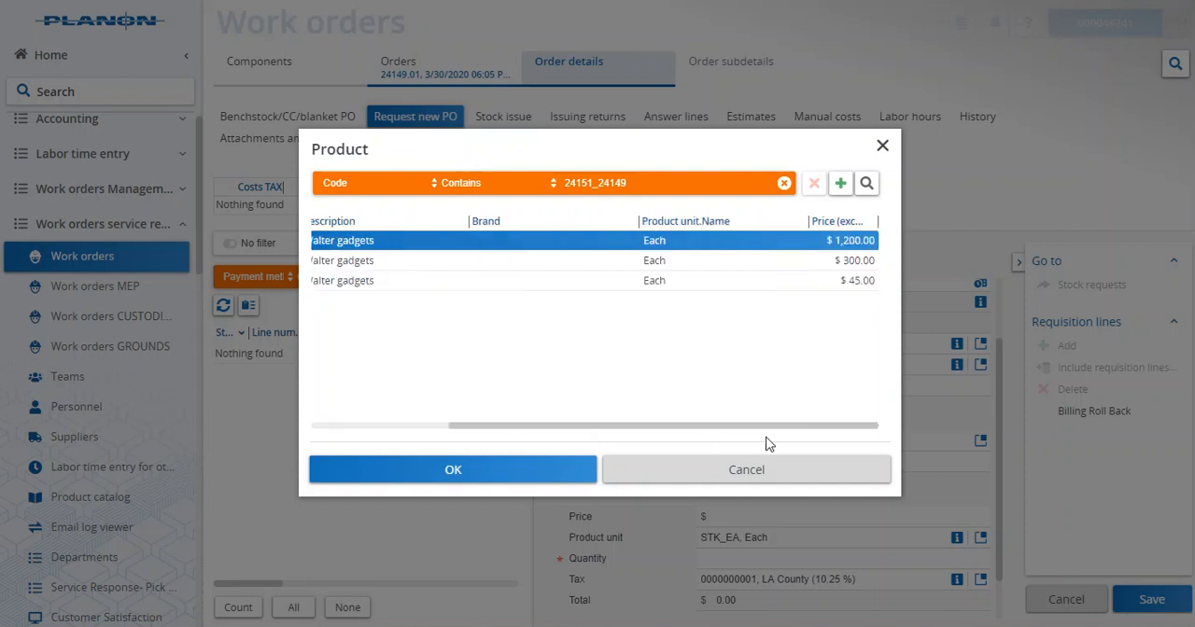
click(475, 478)
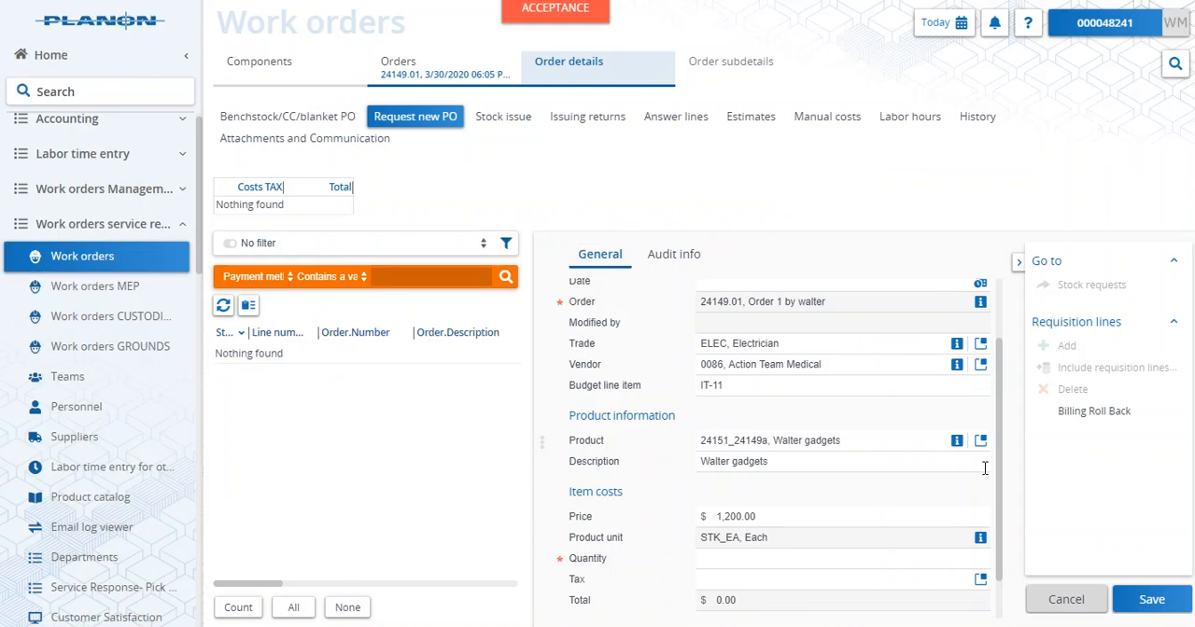
scroll(952, 509, down, 1)
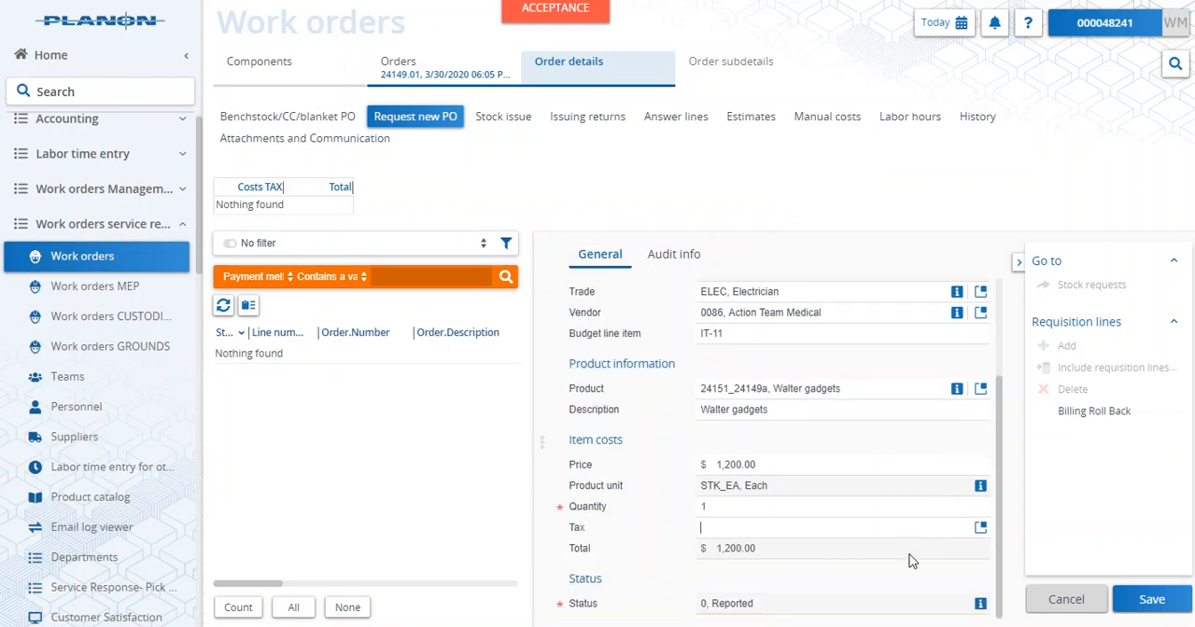
click(1156, 601)
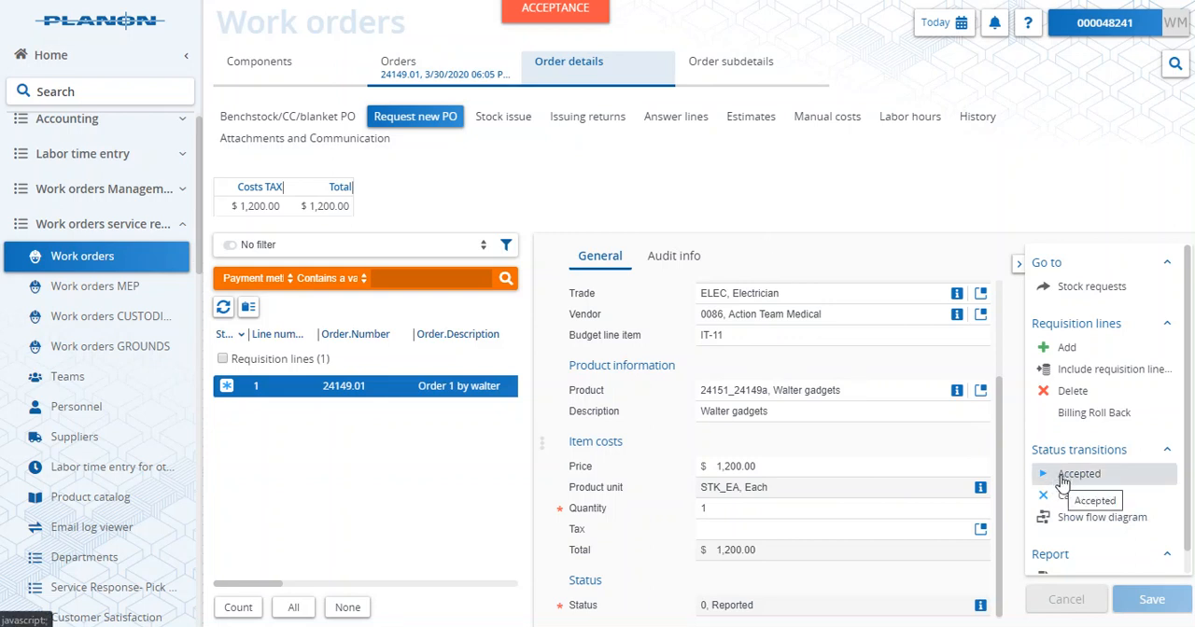
- Add a new PO requisition line to the second sub-order under Order 1 and set its payment method to New PO
click(432, 63)
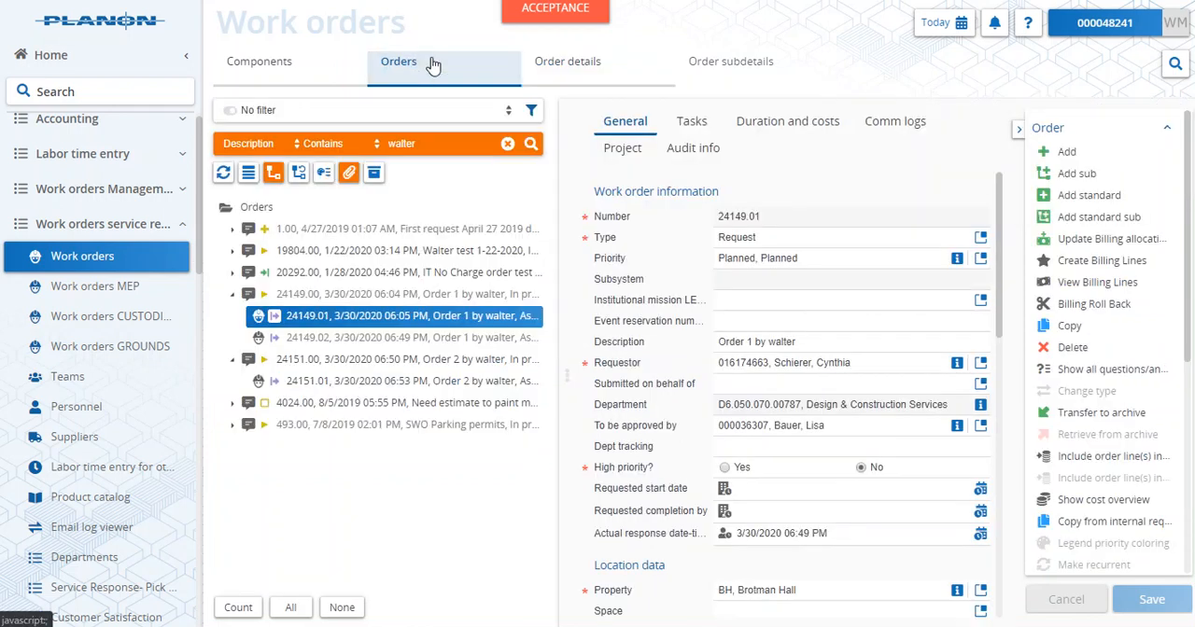
click(395, 342)
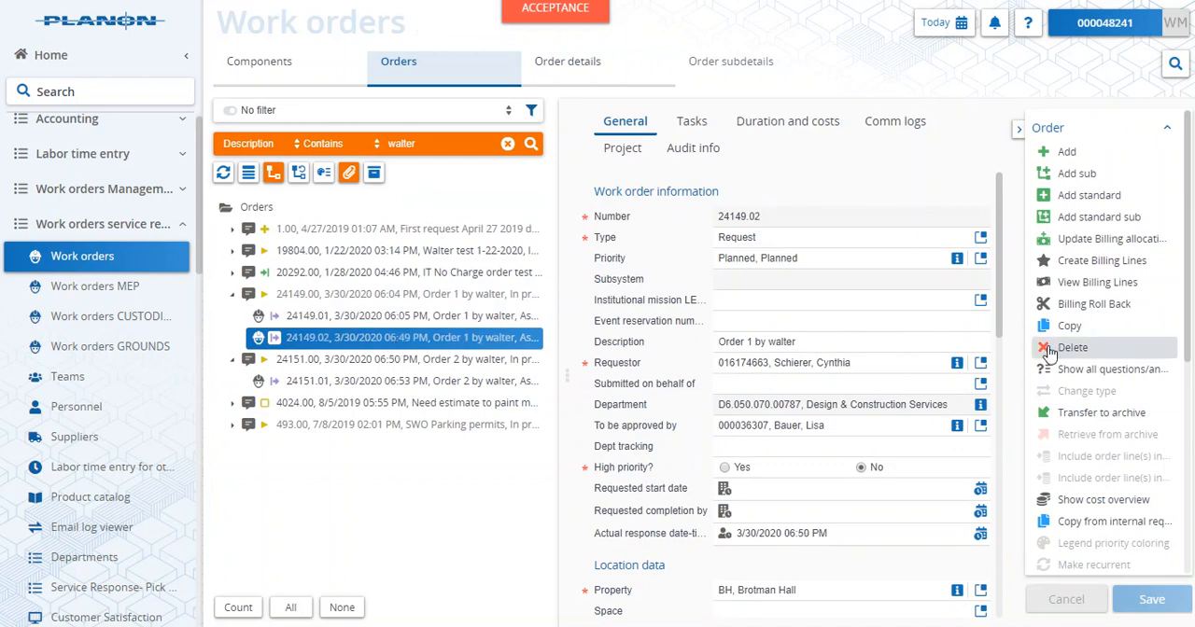
mouse_move(566, 71)
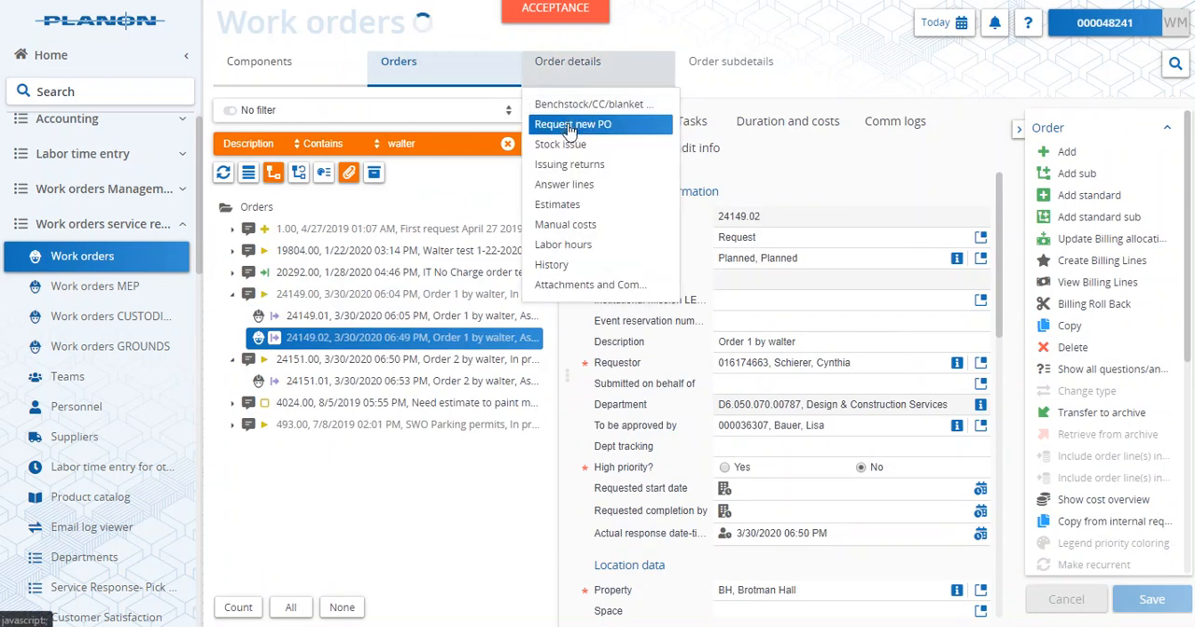
click(570, 131)
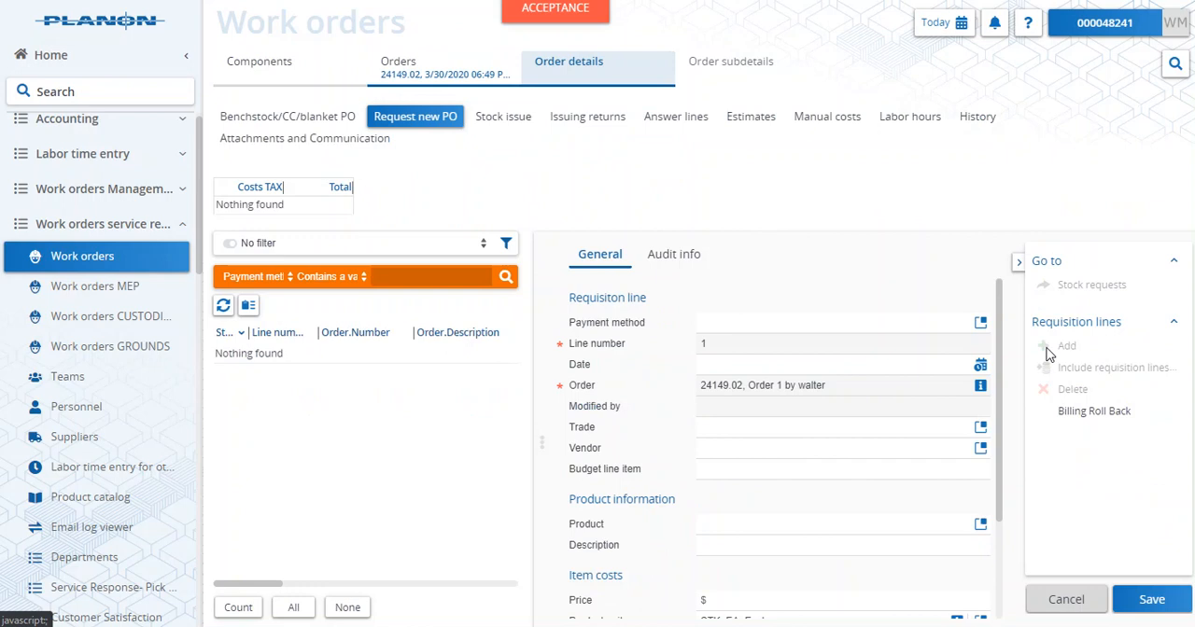
click(980, 321)
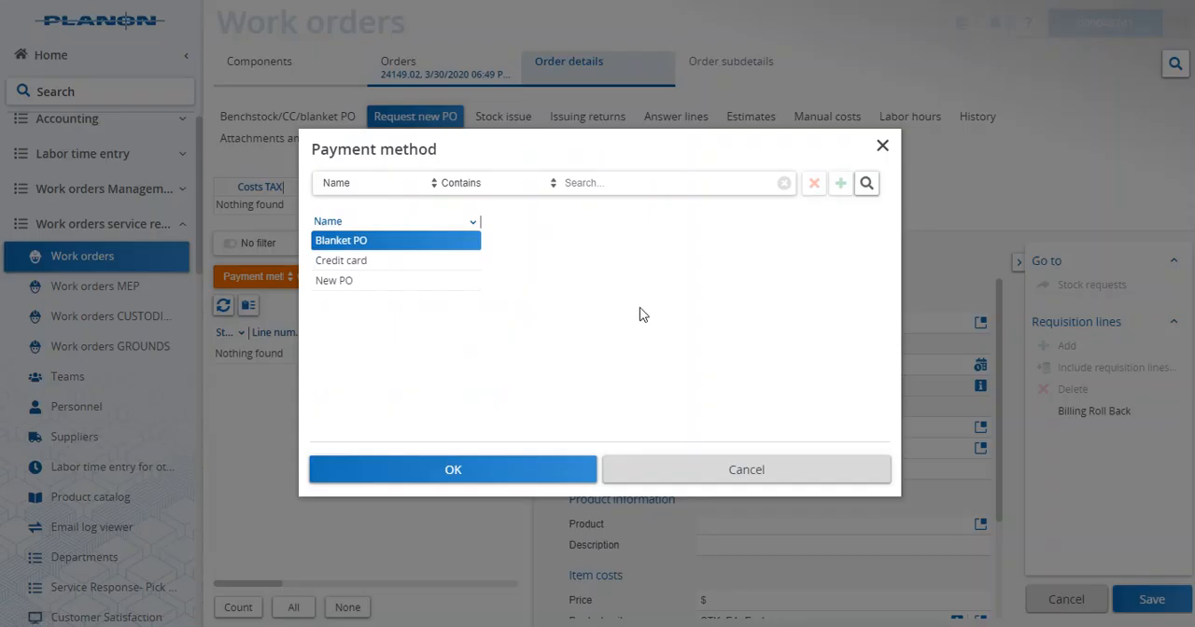
click(395, 282)
click(484, 467)
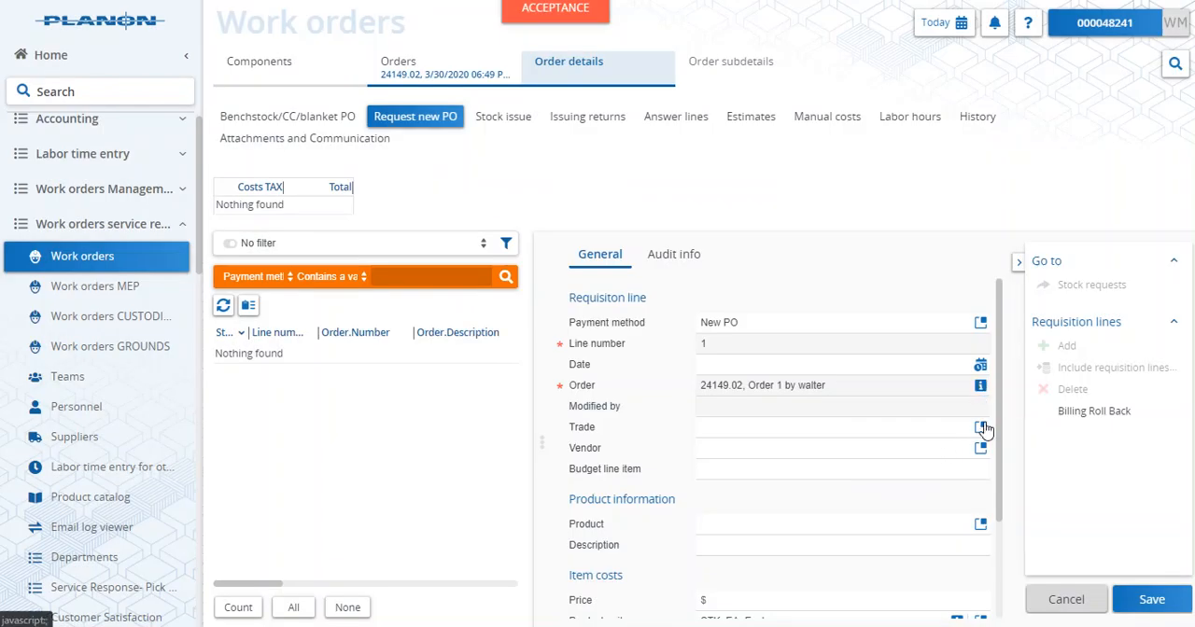
- Set the line's trade to CARP, Carpenter, its vendor to Action Team Medical and its budget line item to CP-22
click(875, 420)
click(979, 450)
click(558, 484)
scroll(929, 509, down, 2)
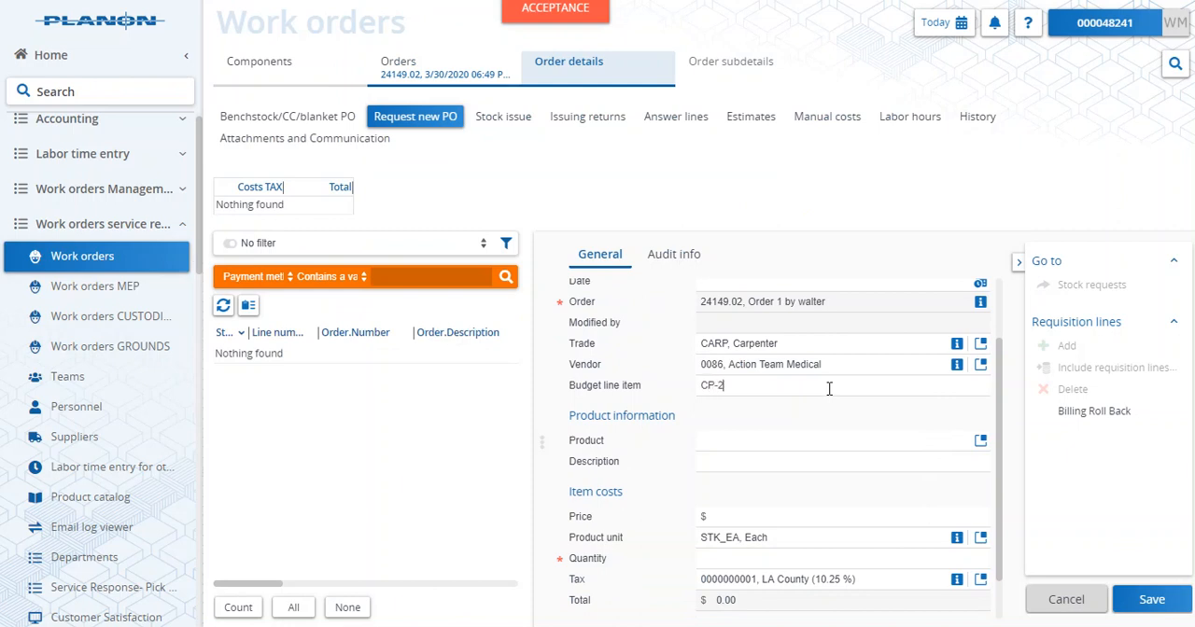
- Choose product 24151_24149b for the requisition line, enter a quantity of 1 and save the line
click(980, 442)
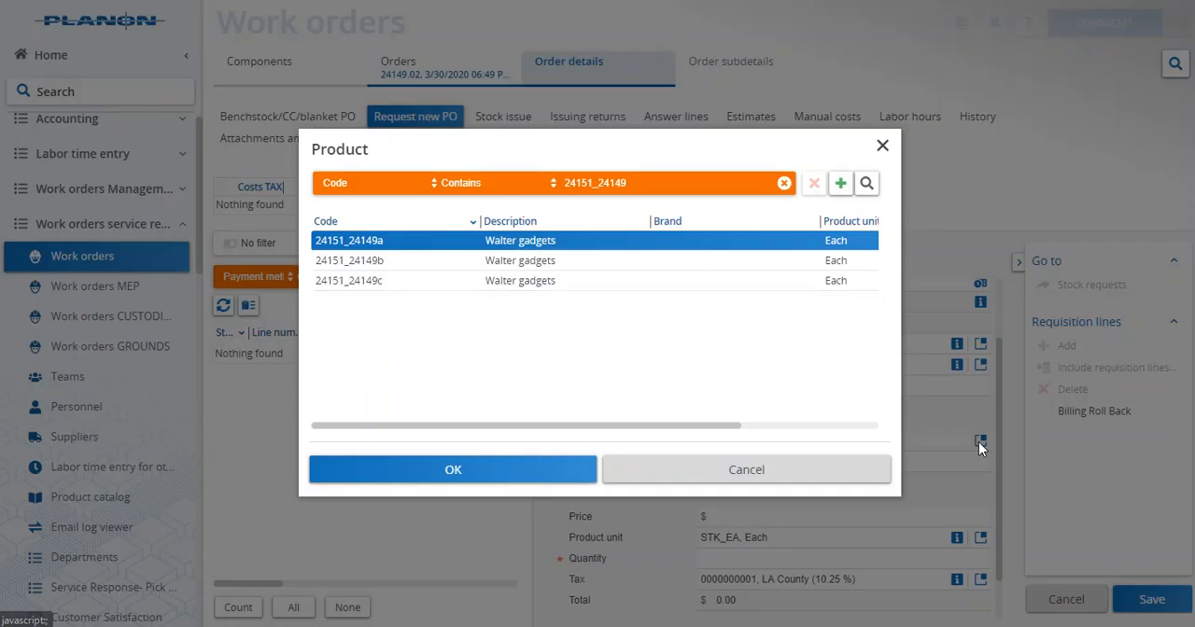
click(467, 269)
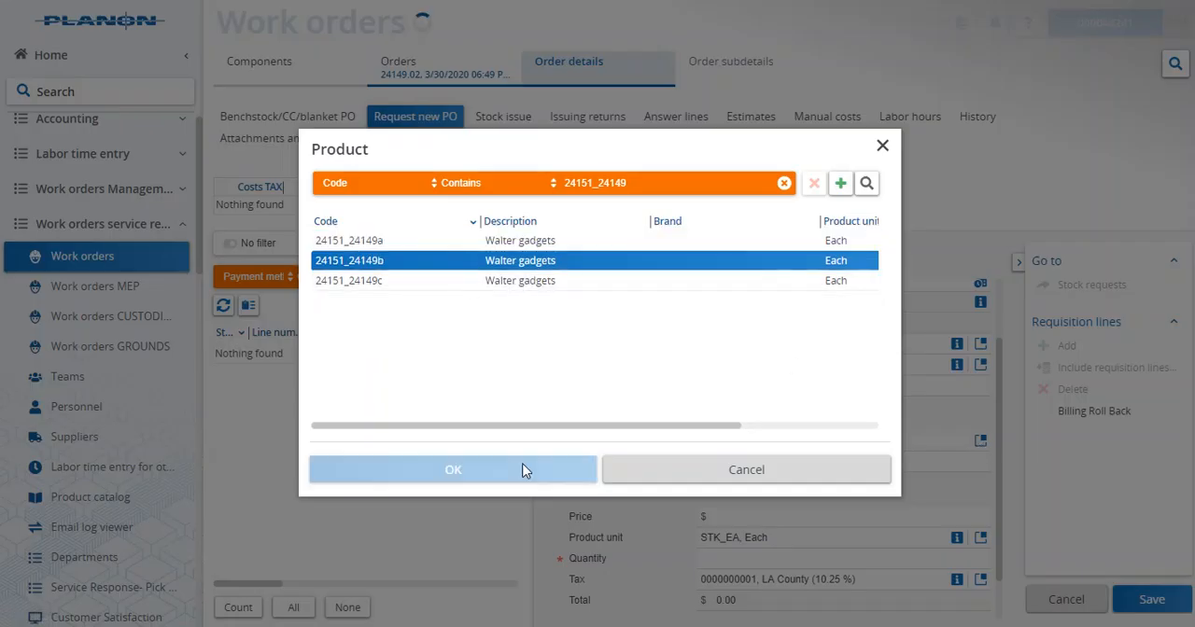
click(523, 472)
scroll(865, 492, down, 1)
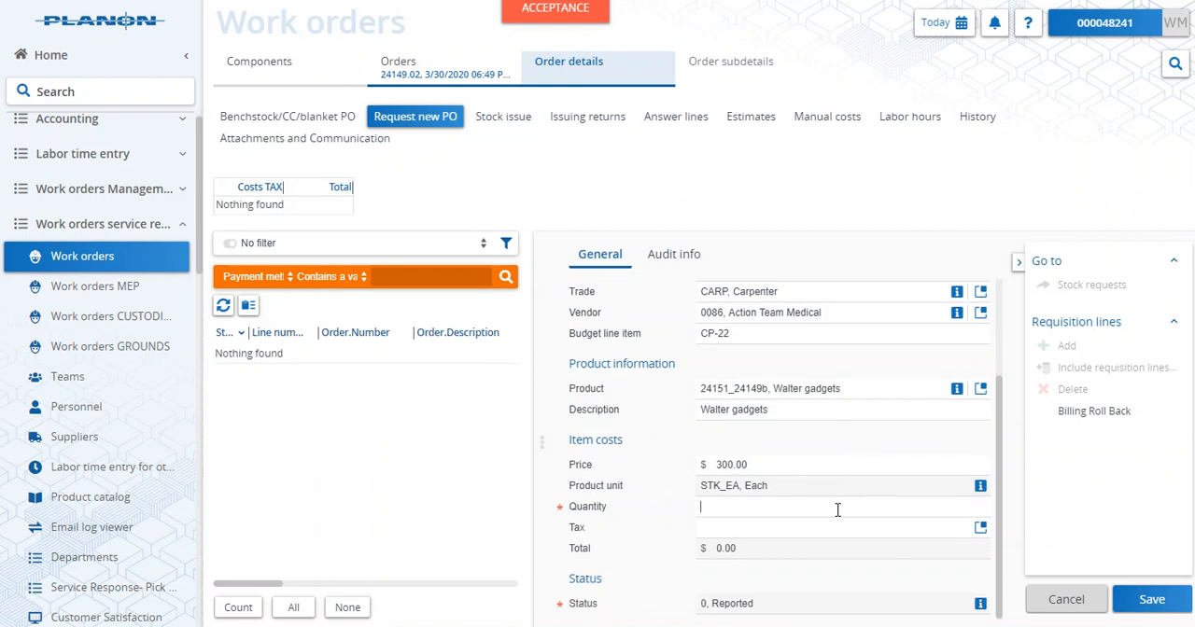
click(1153, 600)
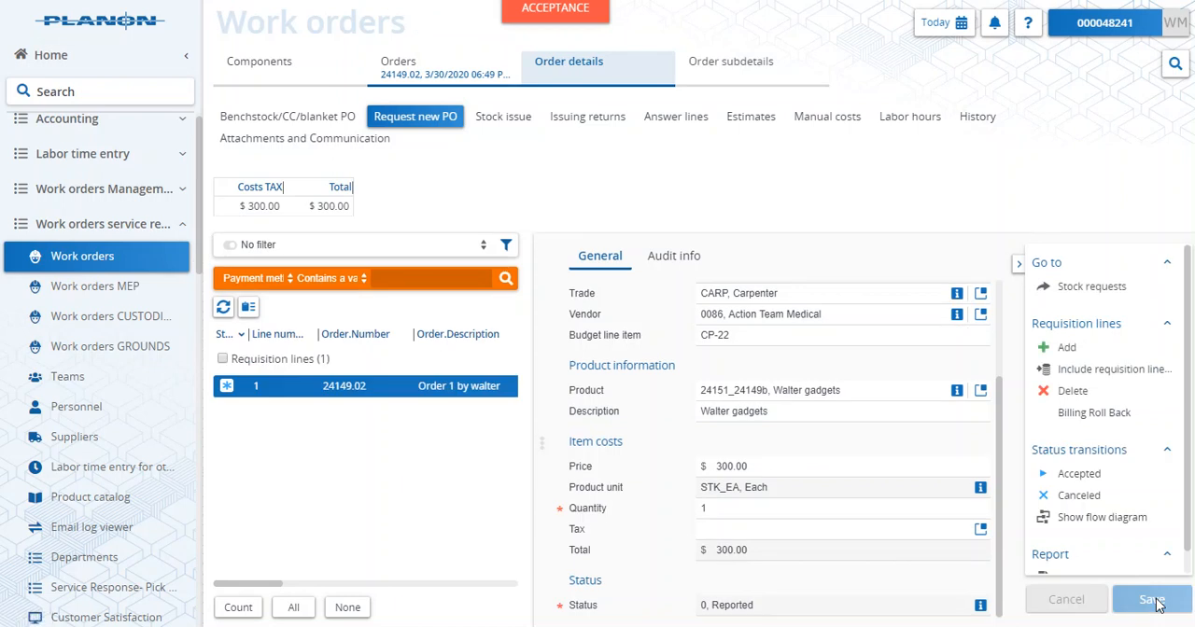
- Add a new PO requisition line to the sub-order under Order 2 and set its payment method to New PO
click(437, 74)
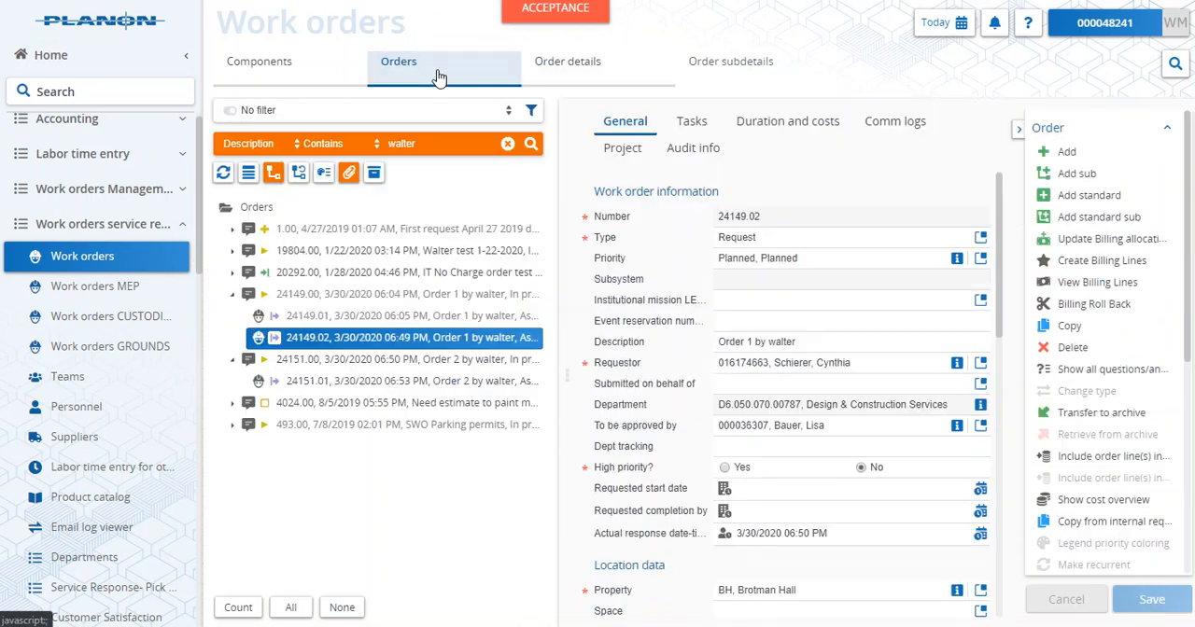
click(345, 384)
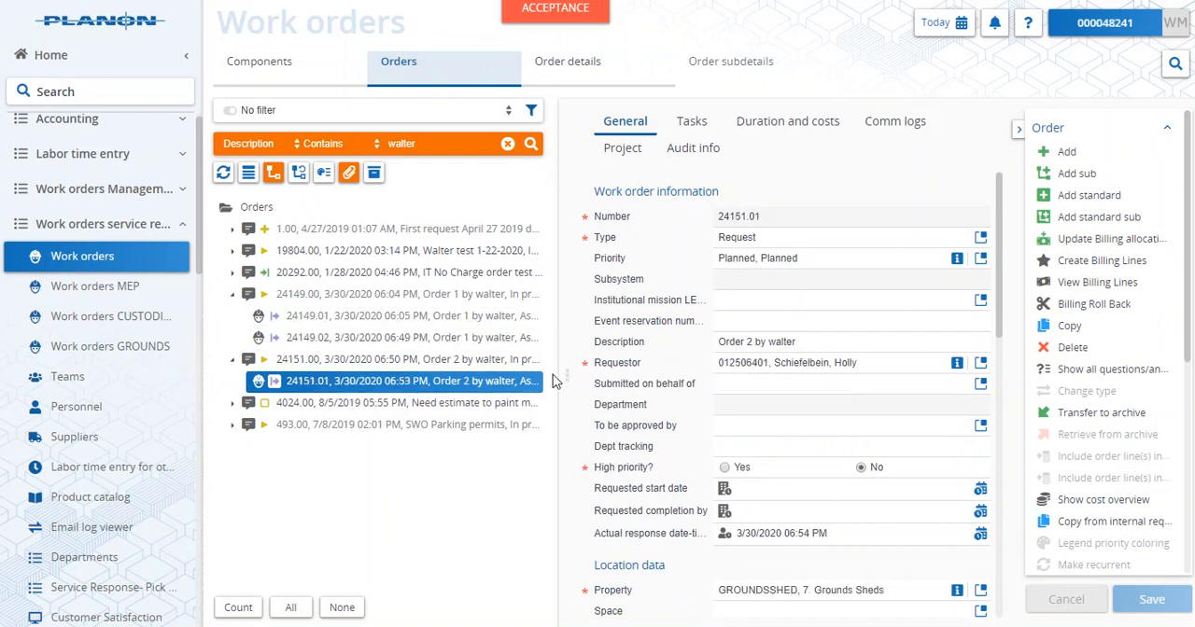
mouse_move(578, 81)
click(573, 131)
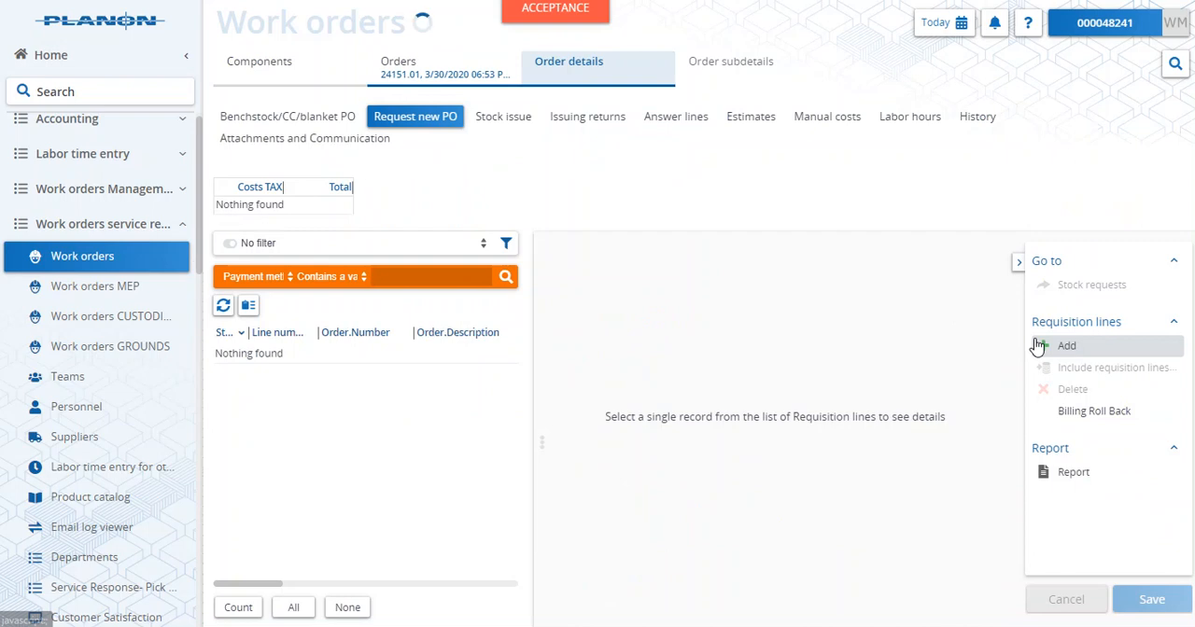
click(1036, 346)
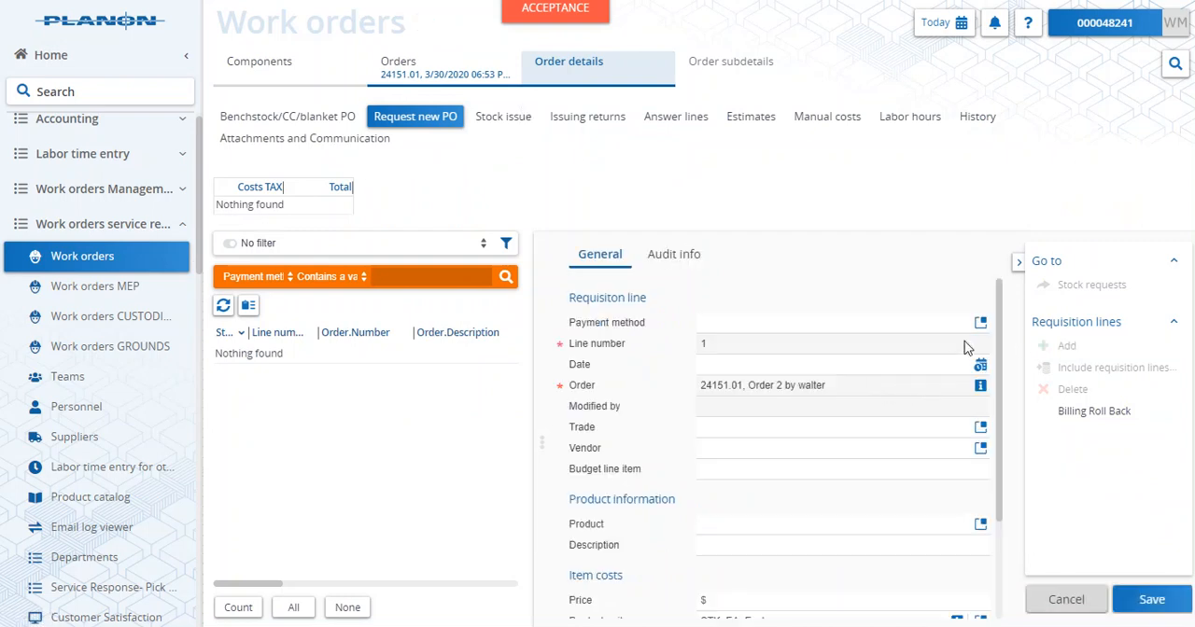
click(980, 322)
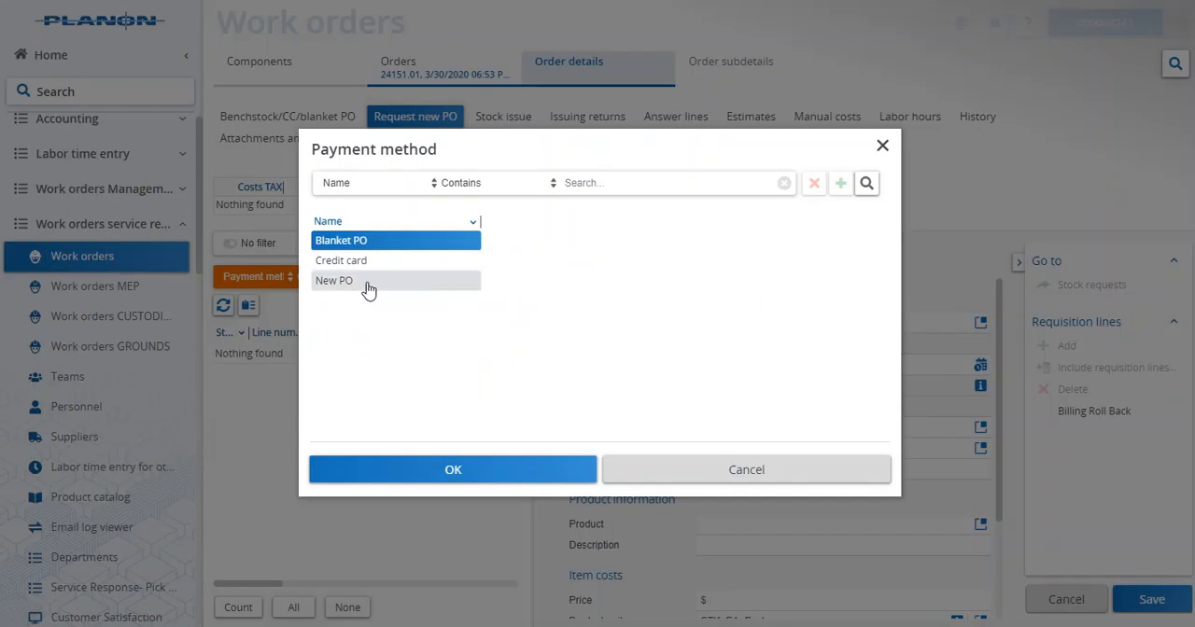
click(373, 289)
click(504, 470)
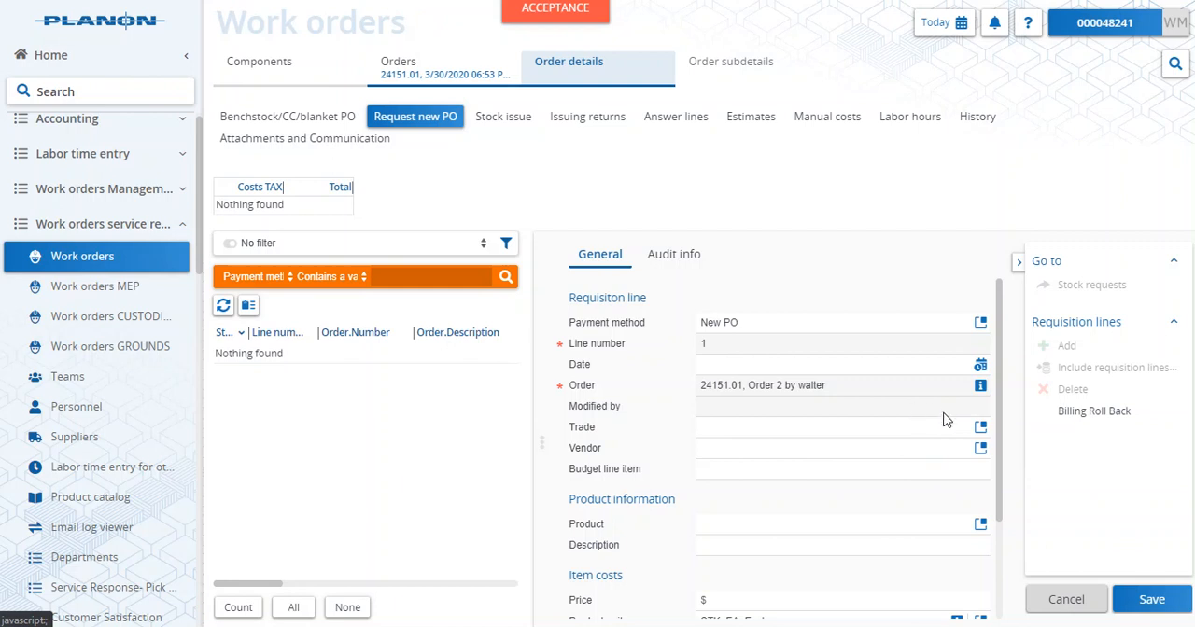
- Set the line's trade to GDSFM, its vendor to Action Team Medical and its budget line item to GD-8
click(980, 427)
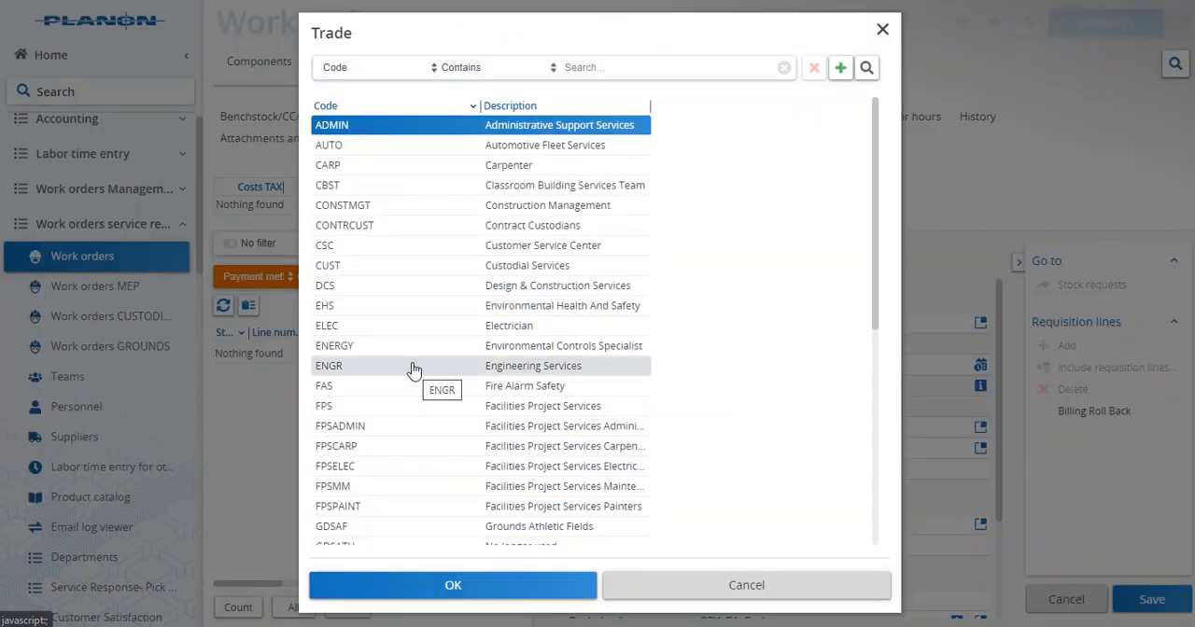
scroll(402, 355, down, 4)
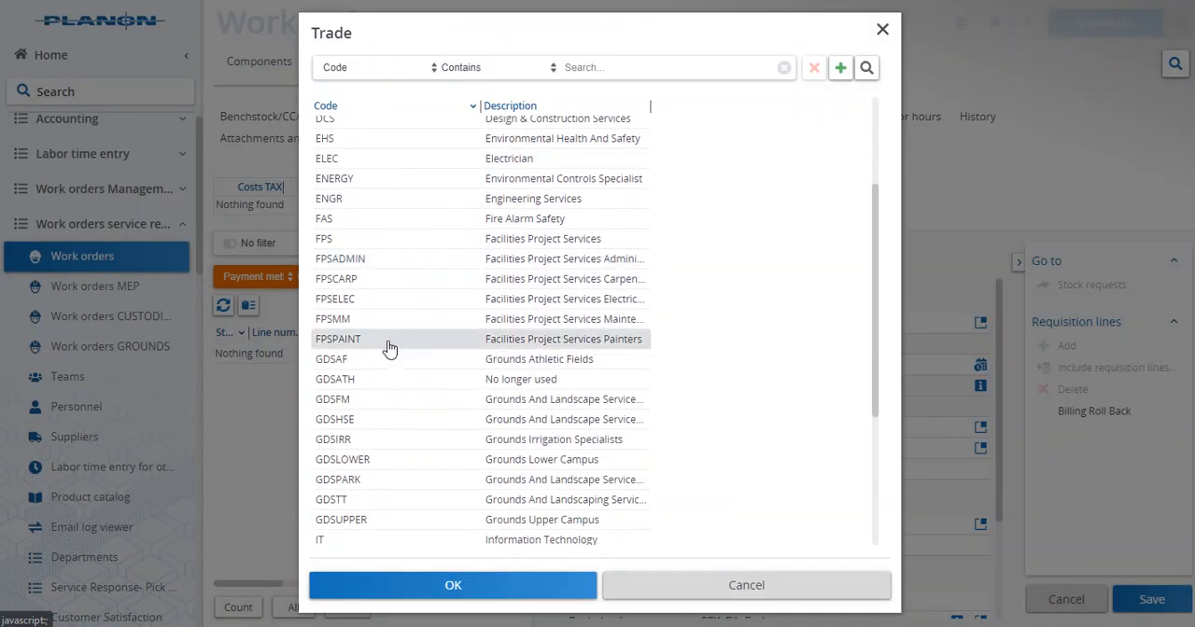
click(373, 401)
click(434, 581)
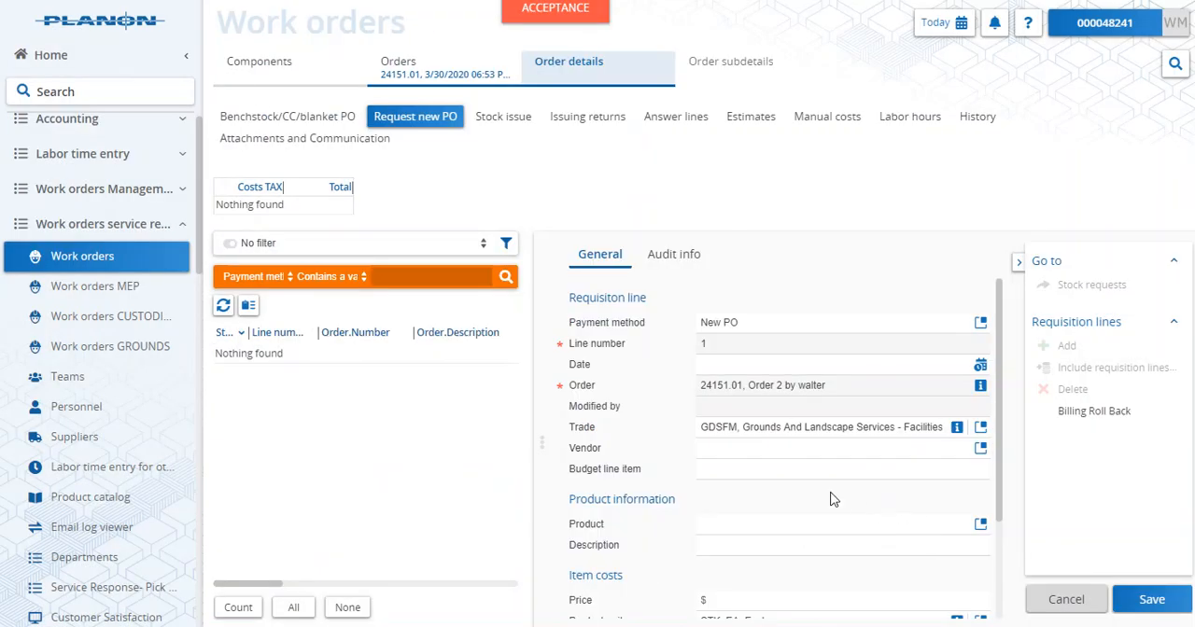
click(980, 448)
click(535, 493)
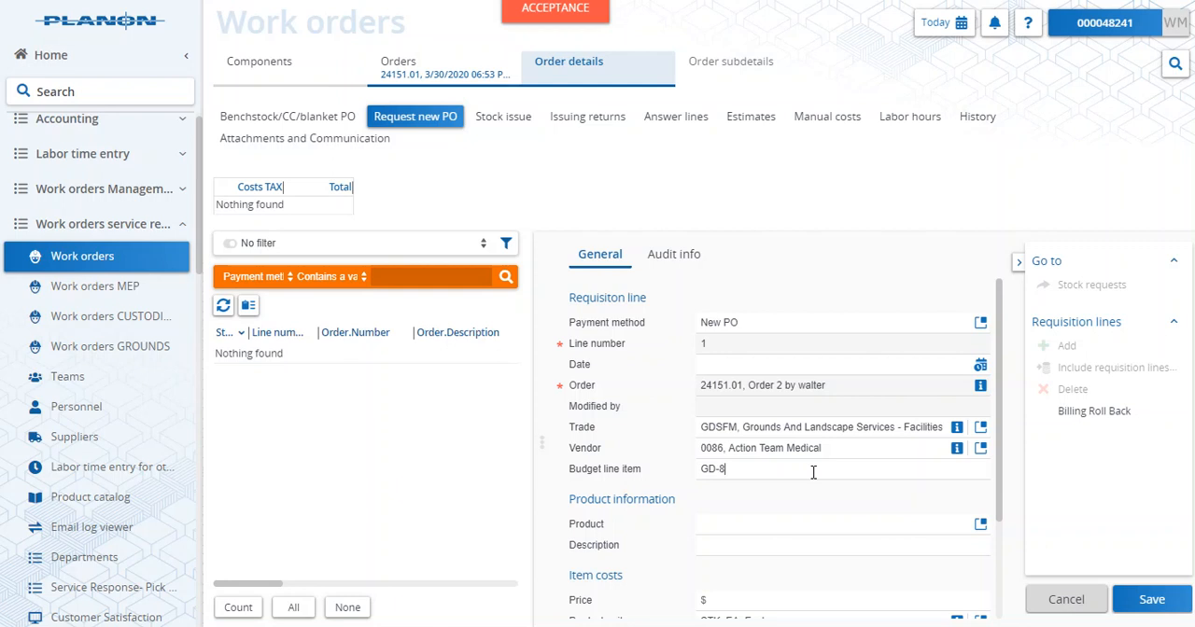
- Assign product 24151_24149c to the line with a quantity of 1, save it and return to the orders list
click(981, 524)
click(536, 282)
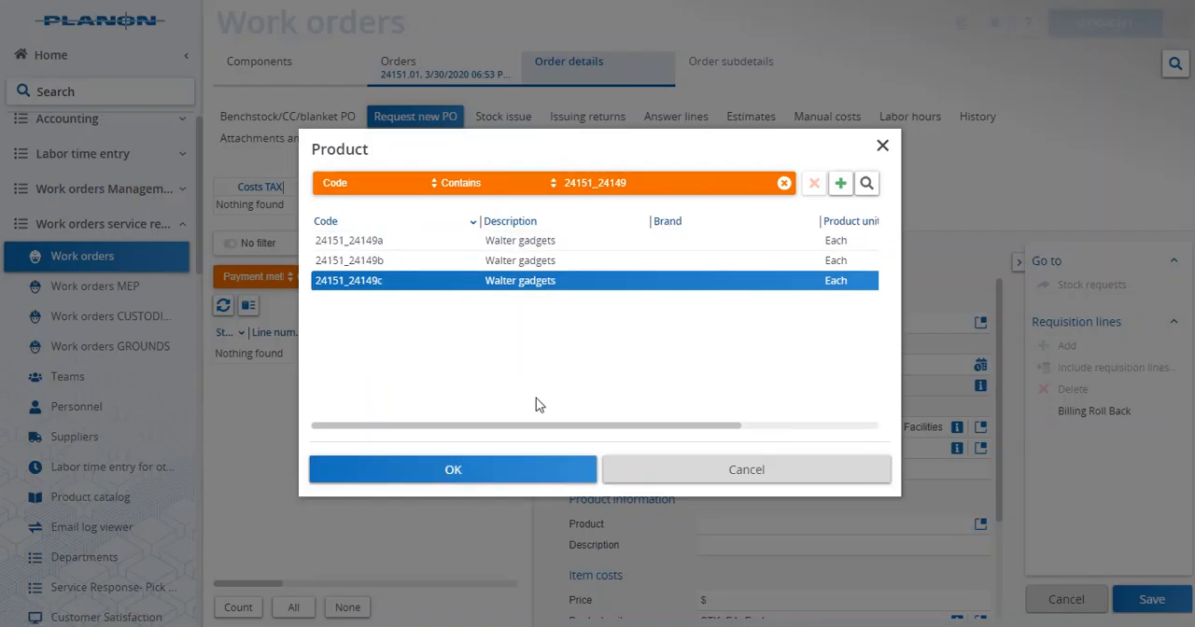
drag(543, 426, 737, 429)
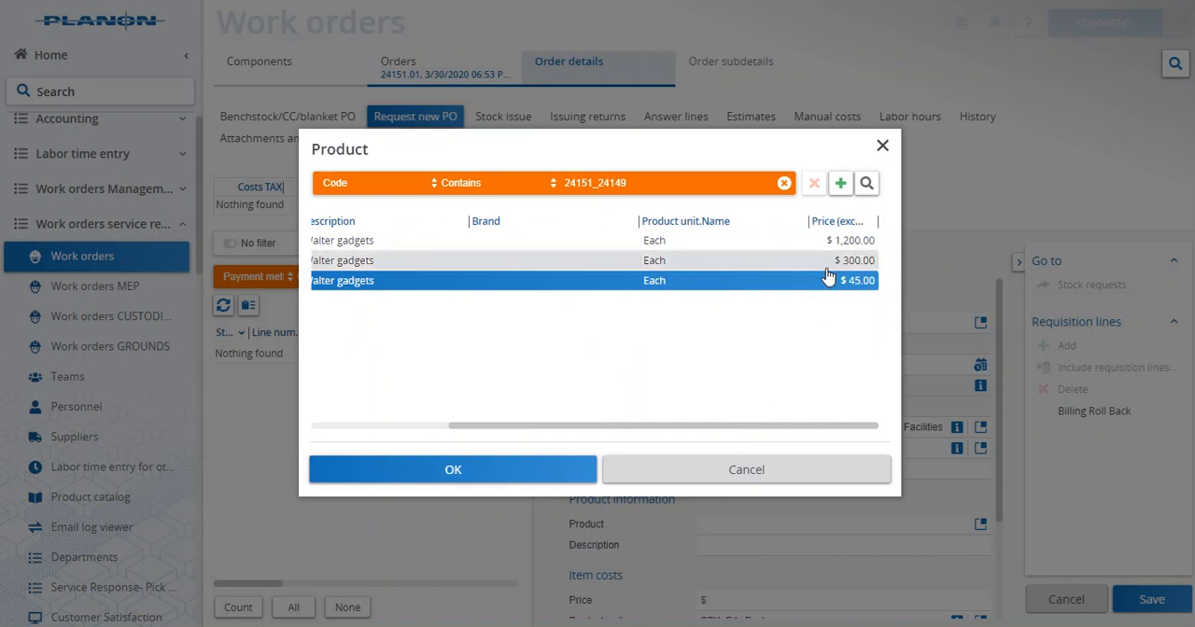
click(549, 477)
scroll(886, 522, down, 3)
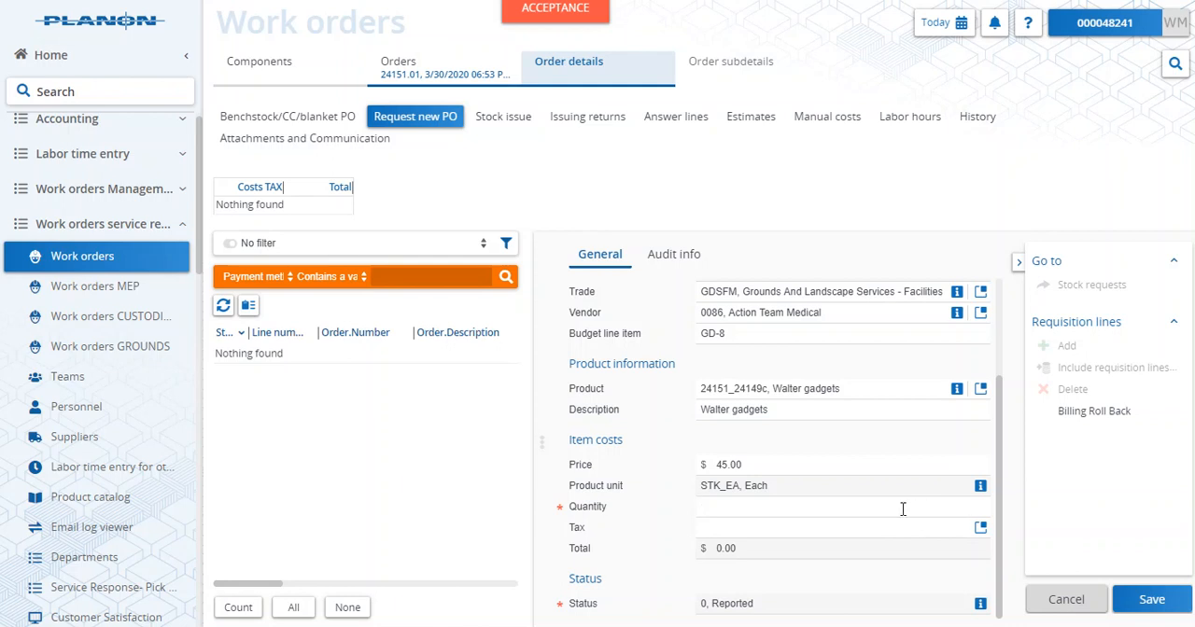
click(1152, 600)
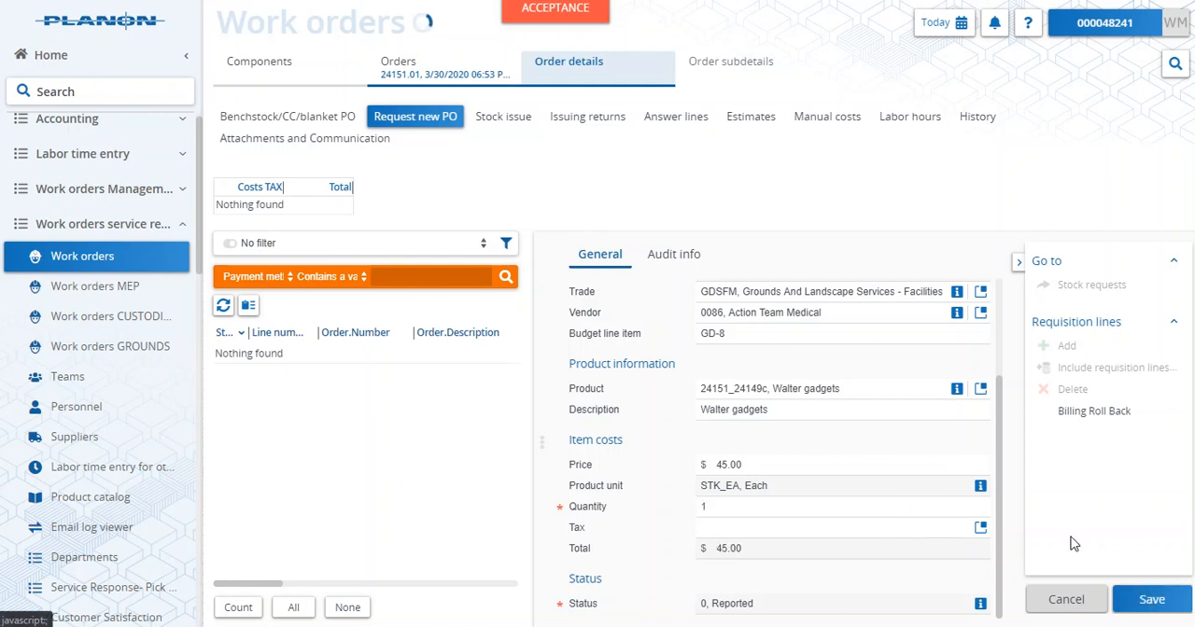
click(434, 65)
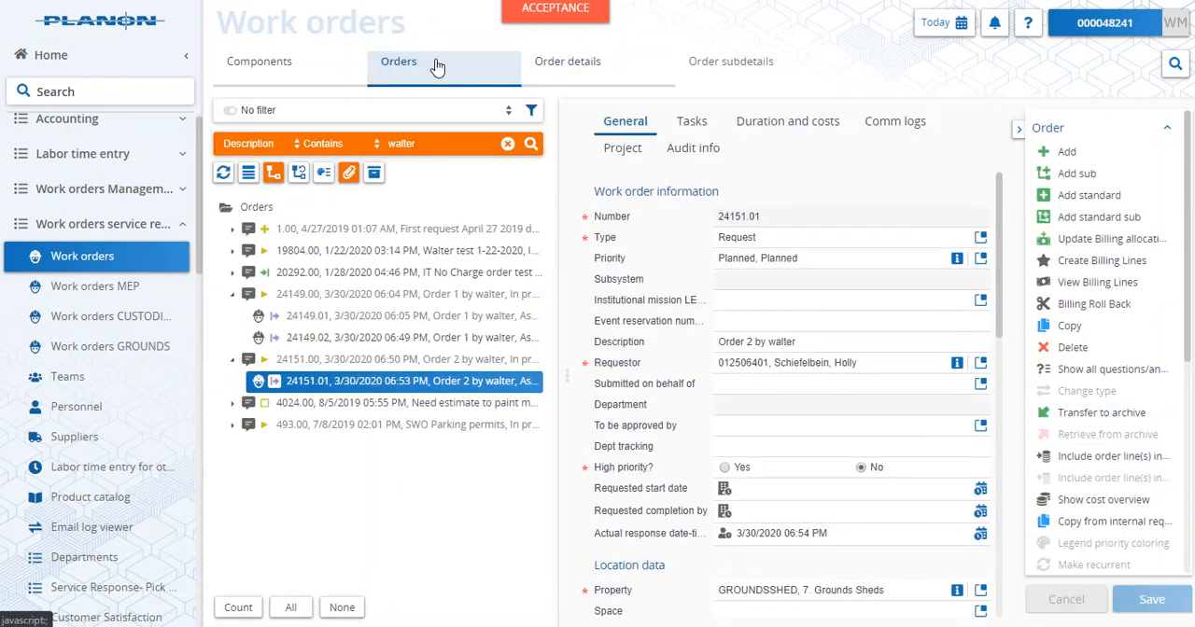
- Select sub-orders 24149.01, 24149.02 and 24151.01 together and open their new PO requisition lines
click(385, 321)
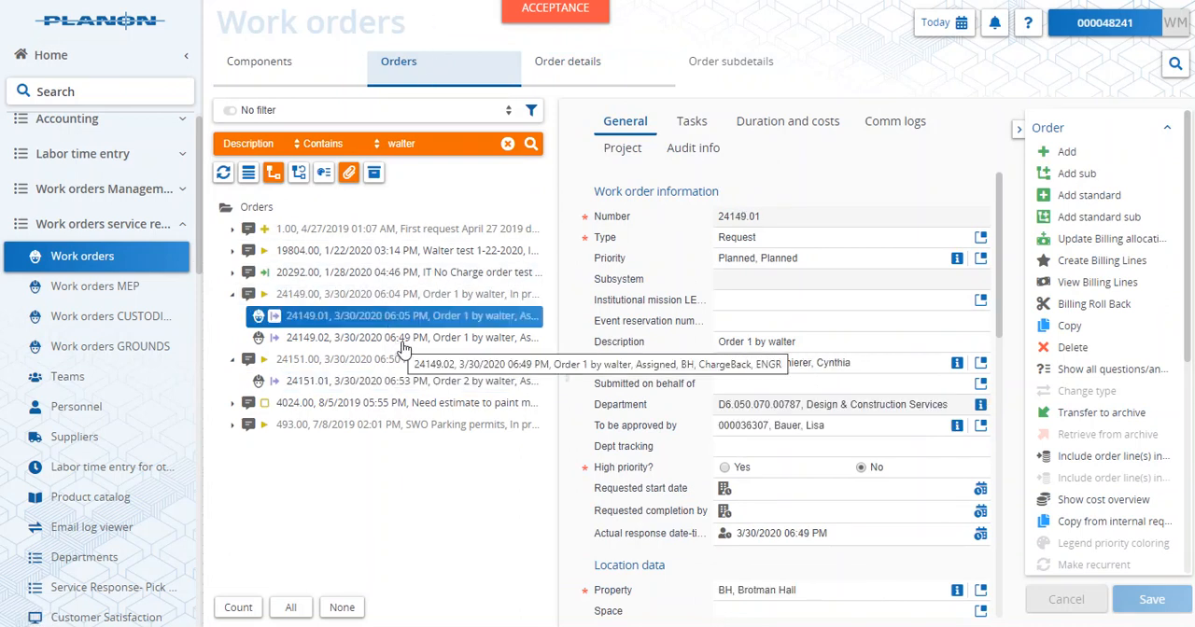
ctrl+click(406, 338)
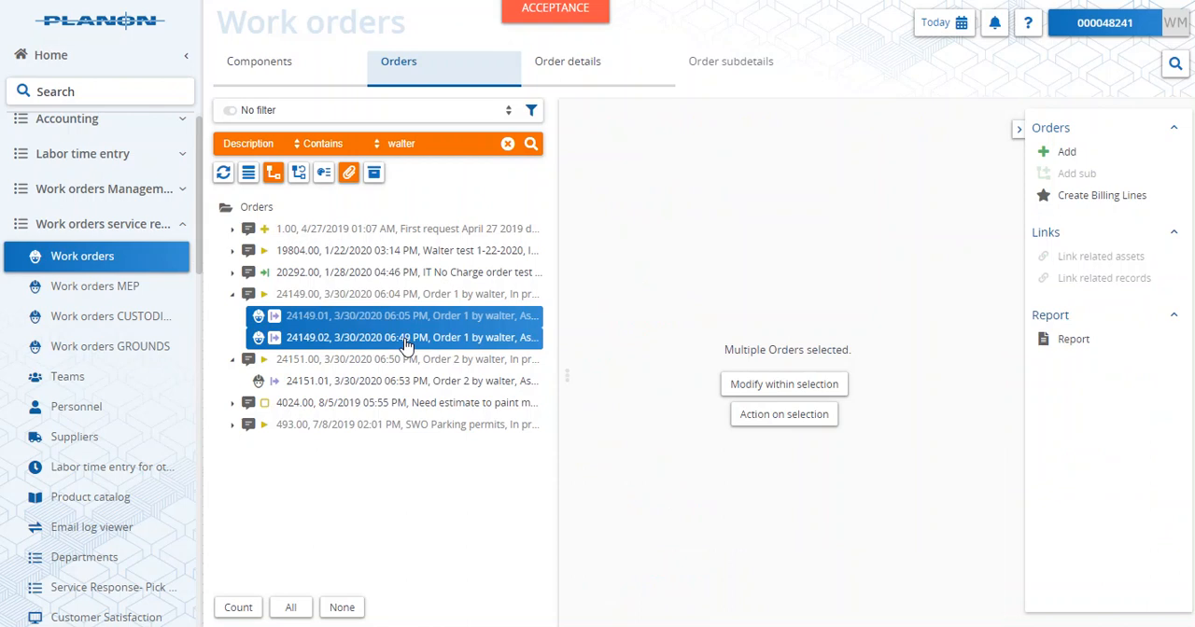
ctrl+click(366, 390)
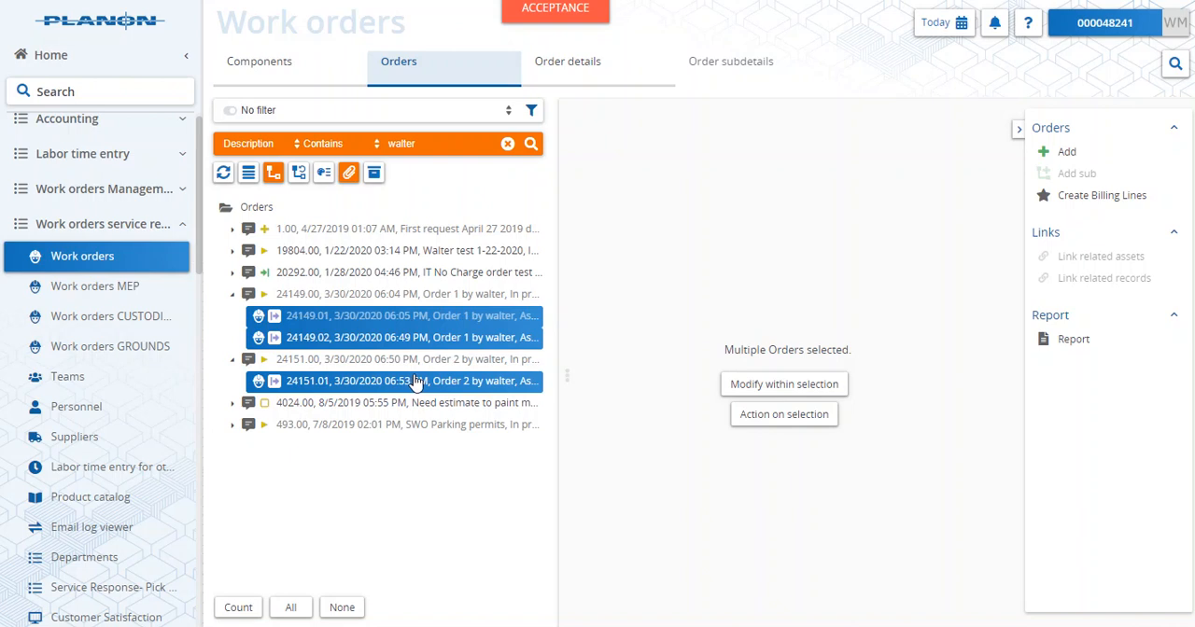
mouse_move(561, 77)
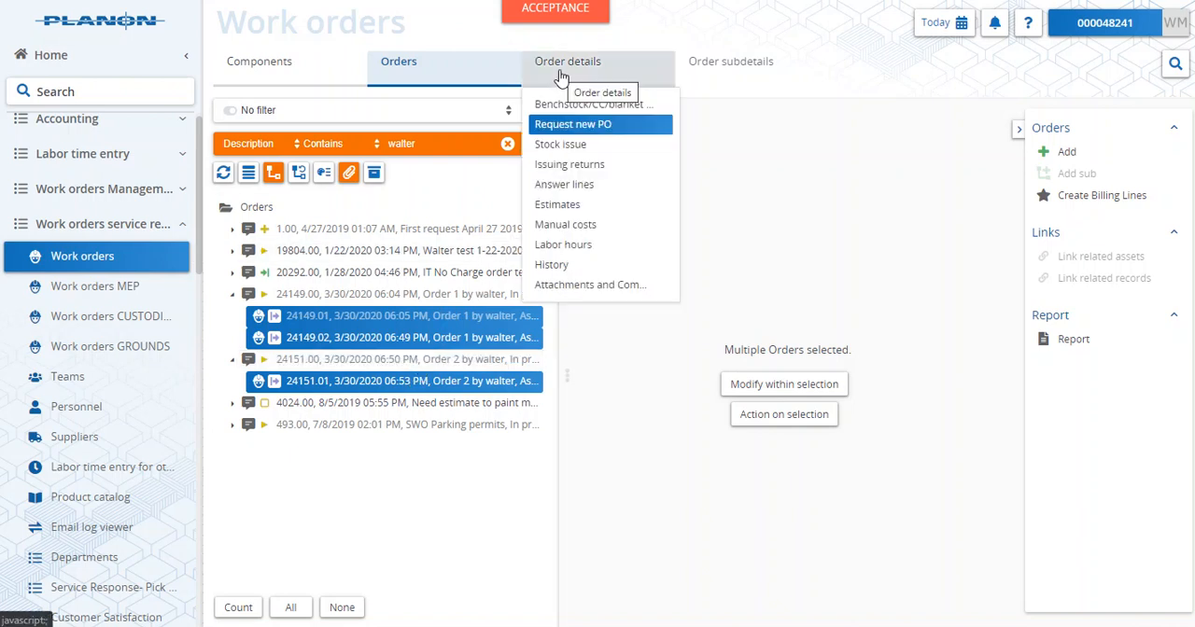
click(566, 129)
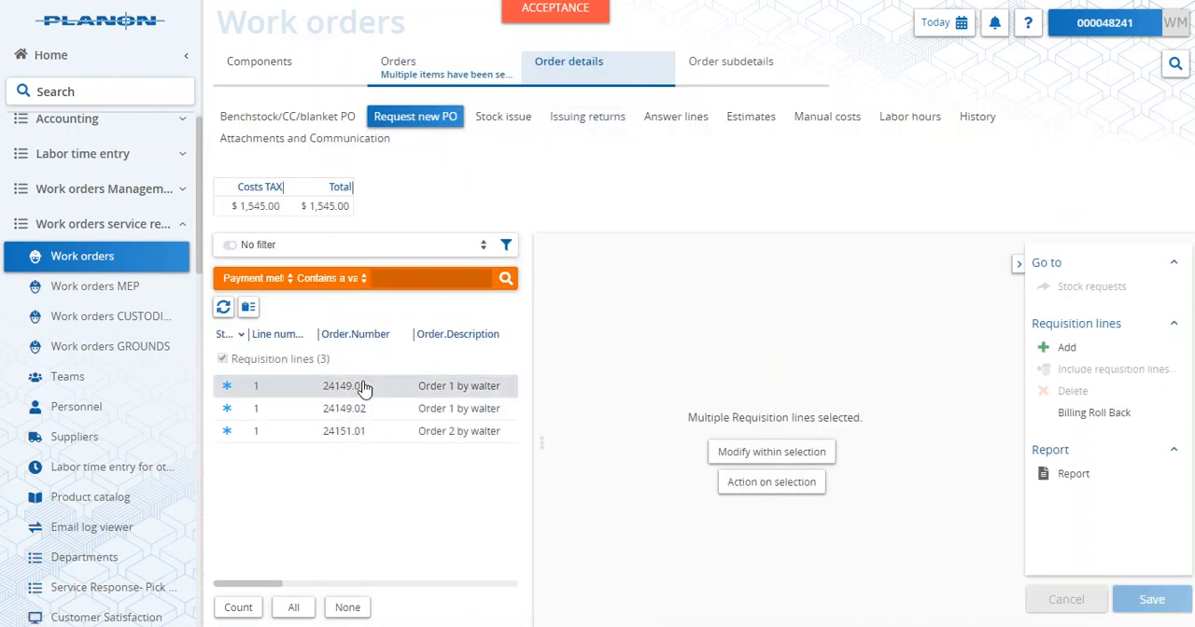
- Change the status of the requisition lines for 24149.01, 24149.02 and 24151.01 to Accepted in one action
click(416, 392)
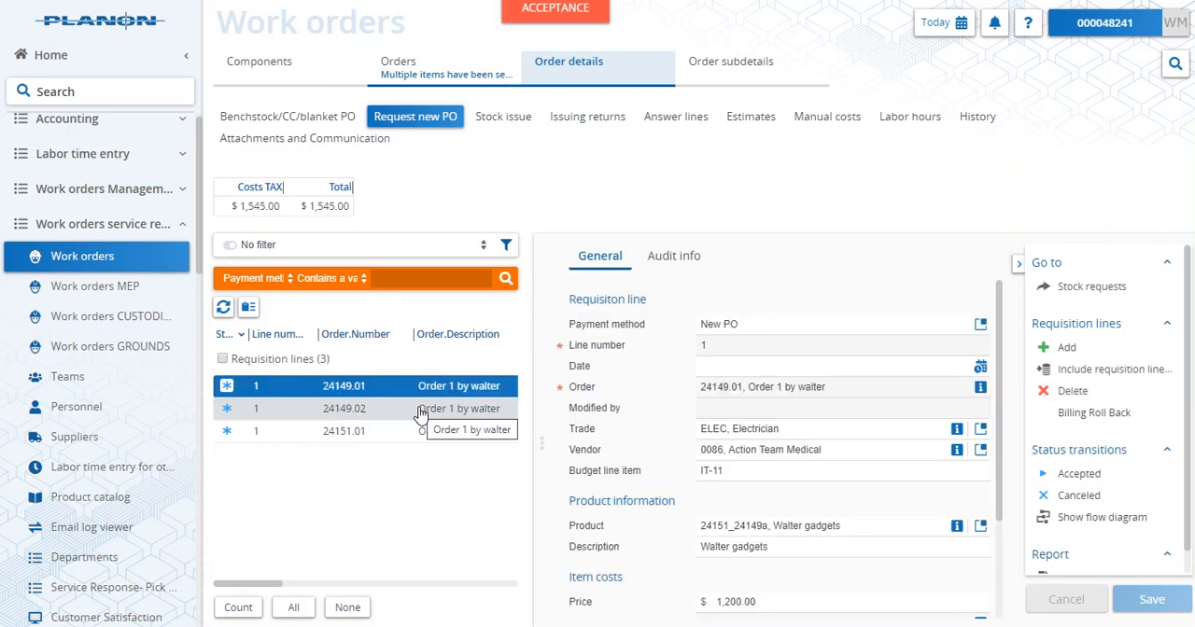
shift+click(464, 445)
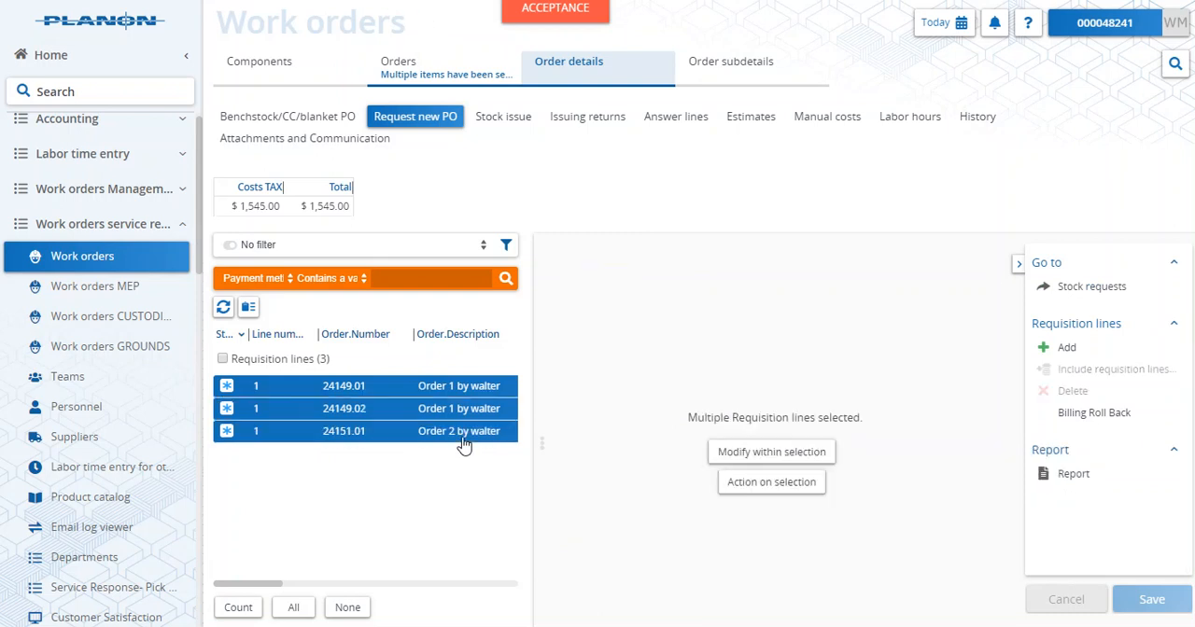
click(780, 484)
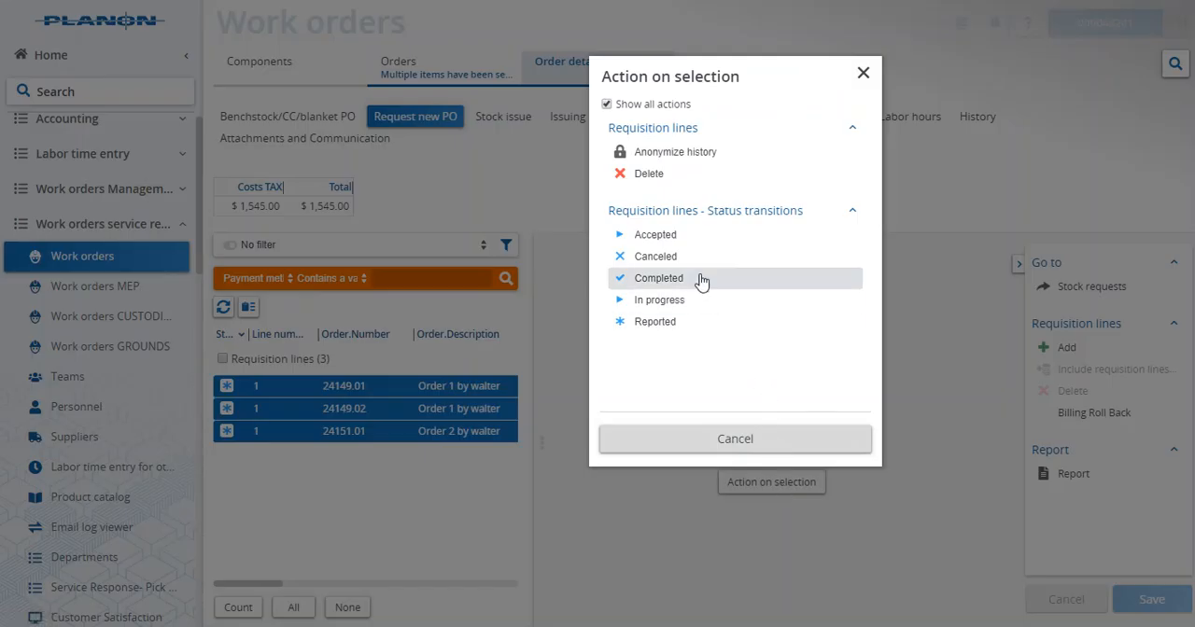
click(678, 238)
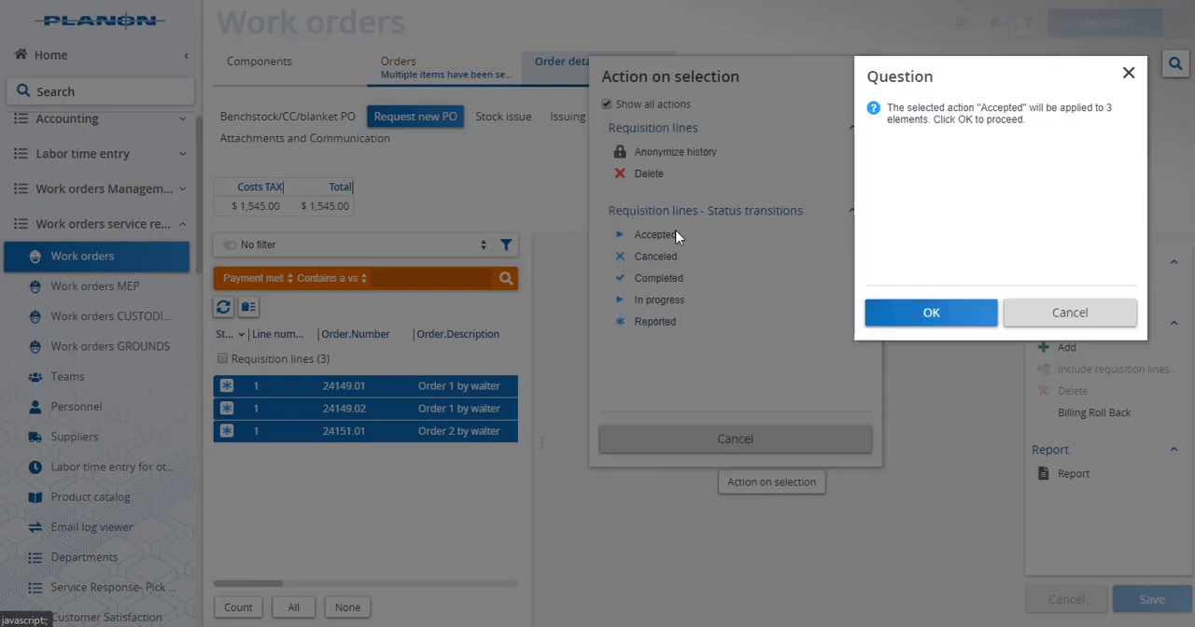
click(919, 318)
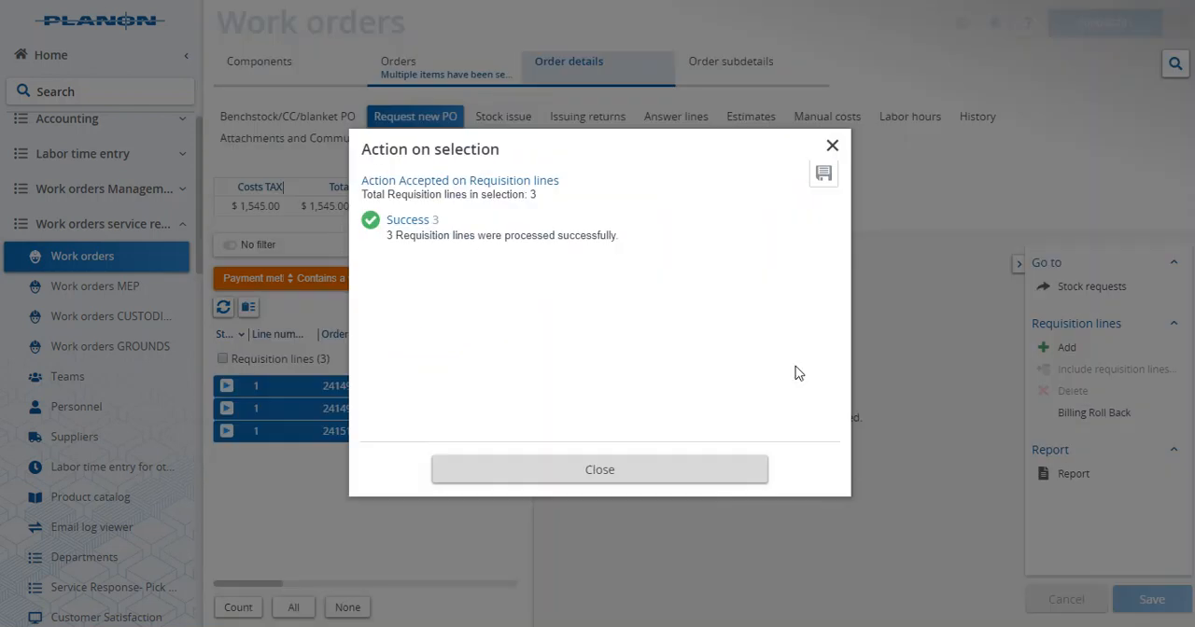
click(643, 470)
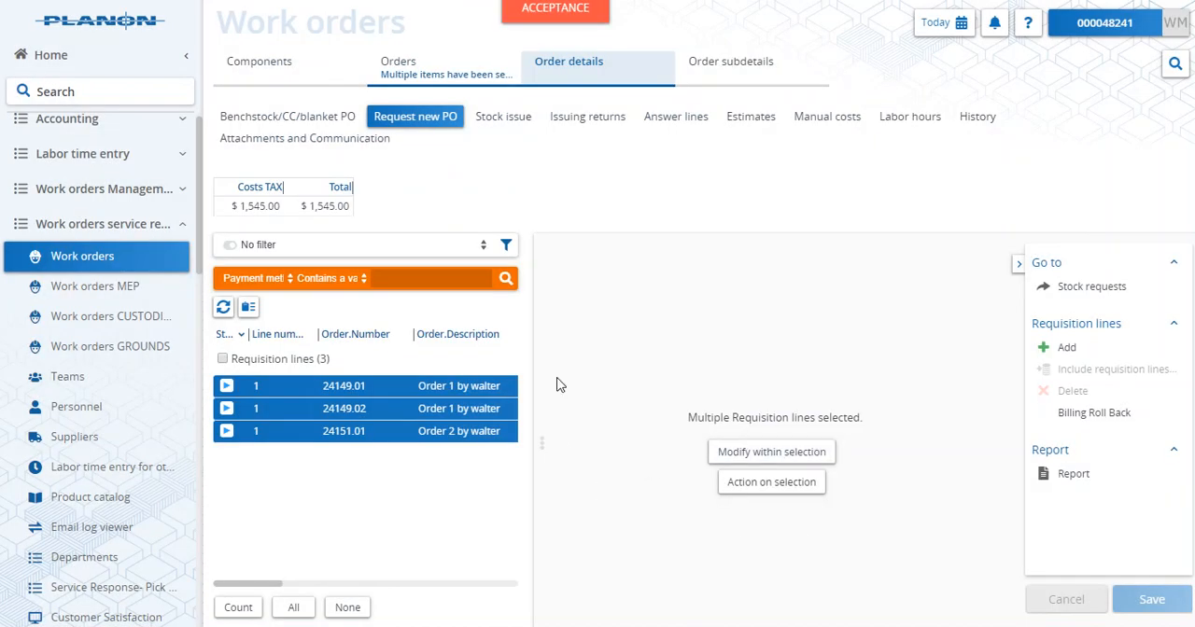